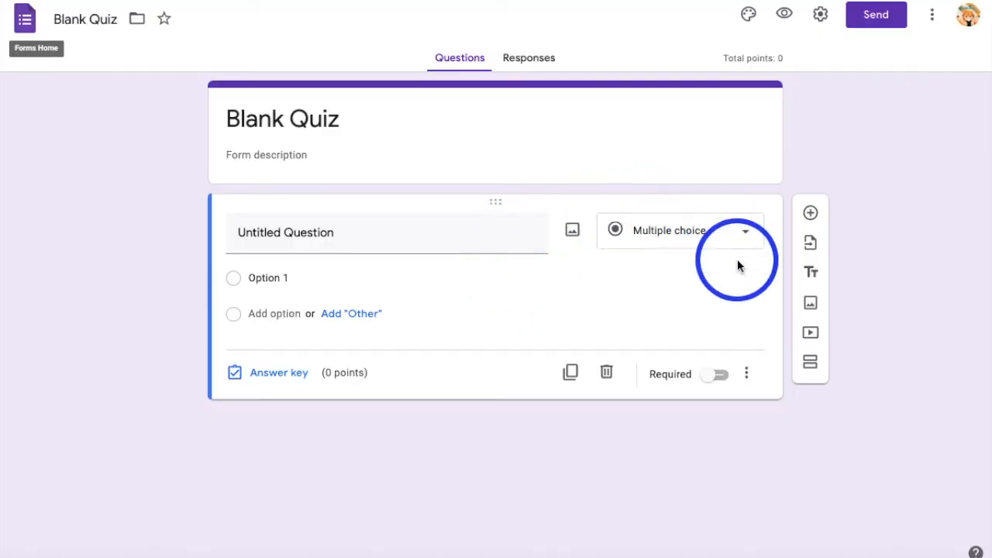
Set the quiz title to "hey" and the form description to "ehh"
triple_click(324, 120)
text(hey)
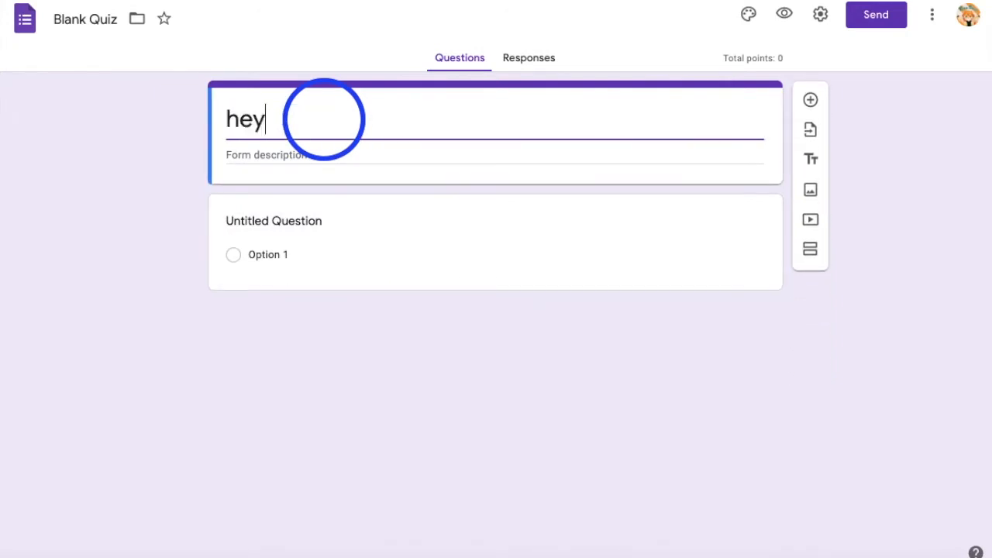
click(299, 153)
text(eh)
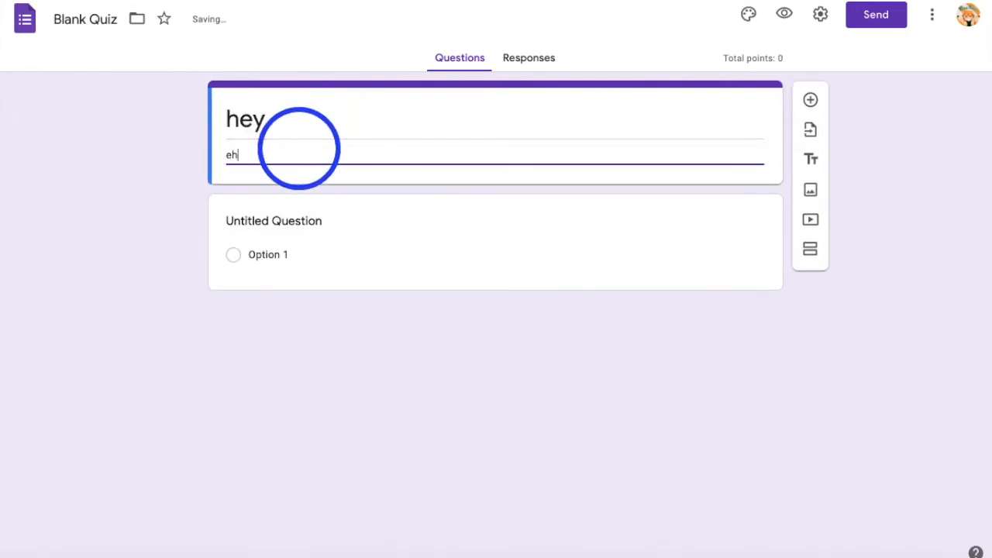
text(h)
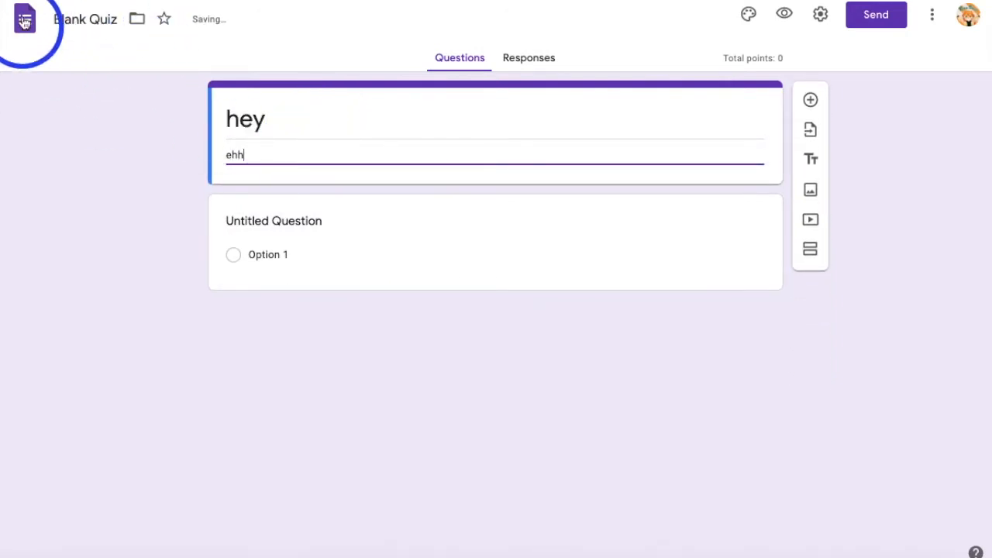
Enter a question asking for a named person's gender, make it required and set its type to Short answer
click(267, 223)
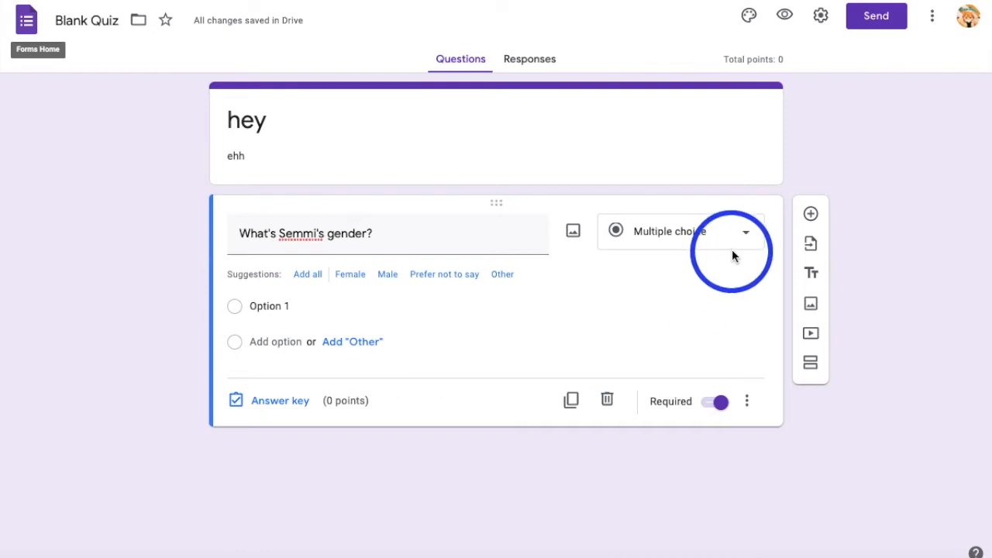
click(747, 234)
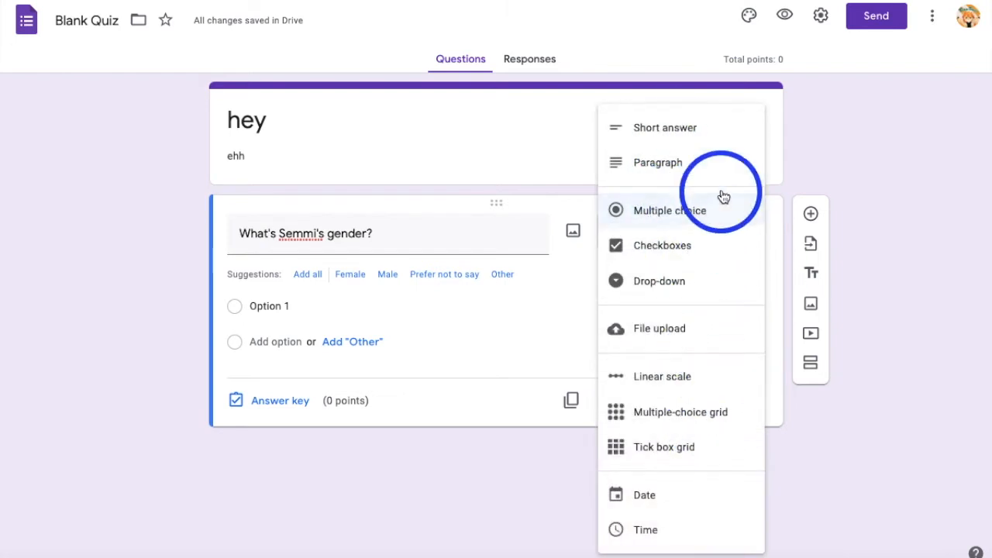
click(708, 135)
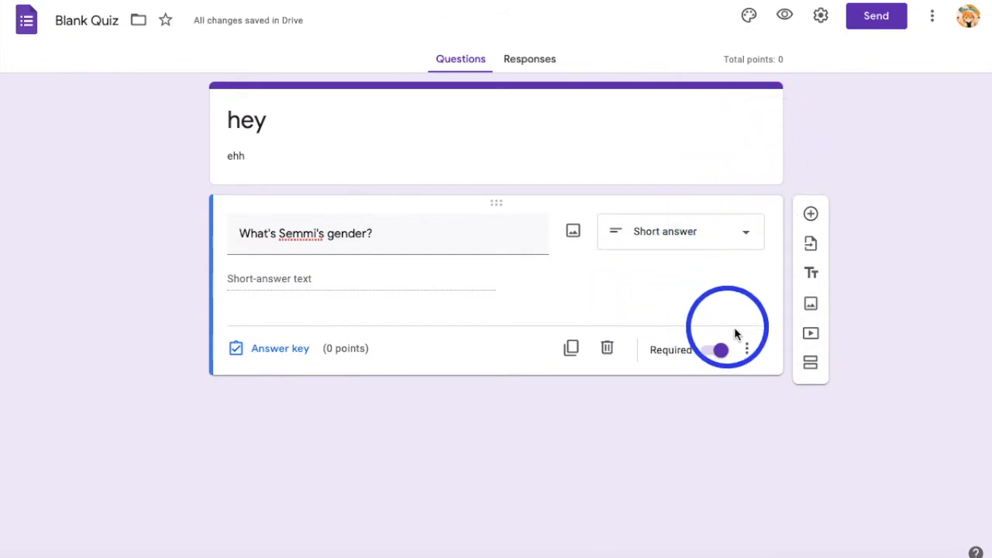
Show the description field for the gender question and enter "ehhhh" in it
click(746, 350)
click(775, 406)
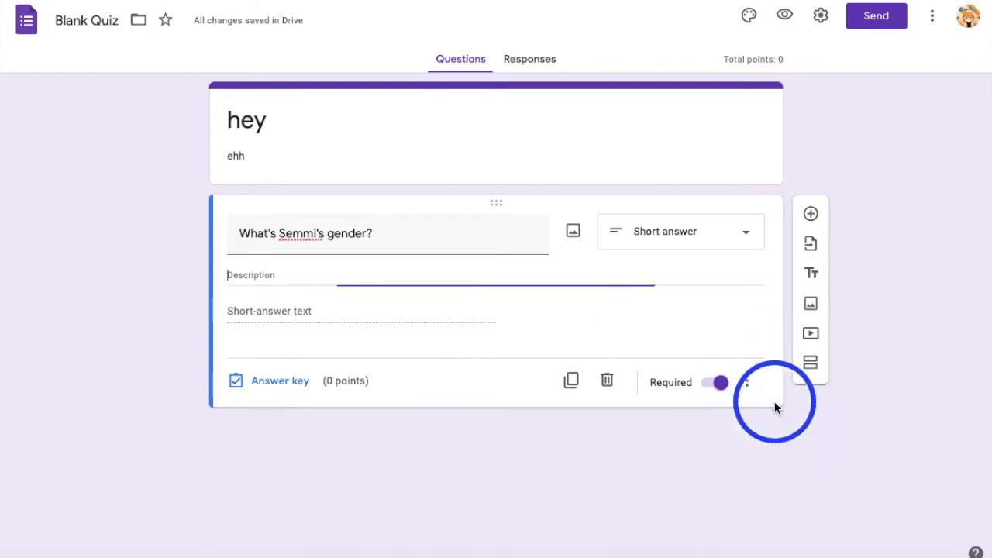
text(ehhhh)
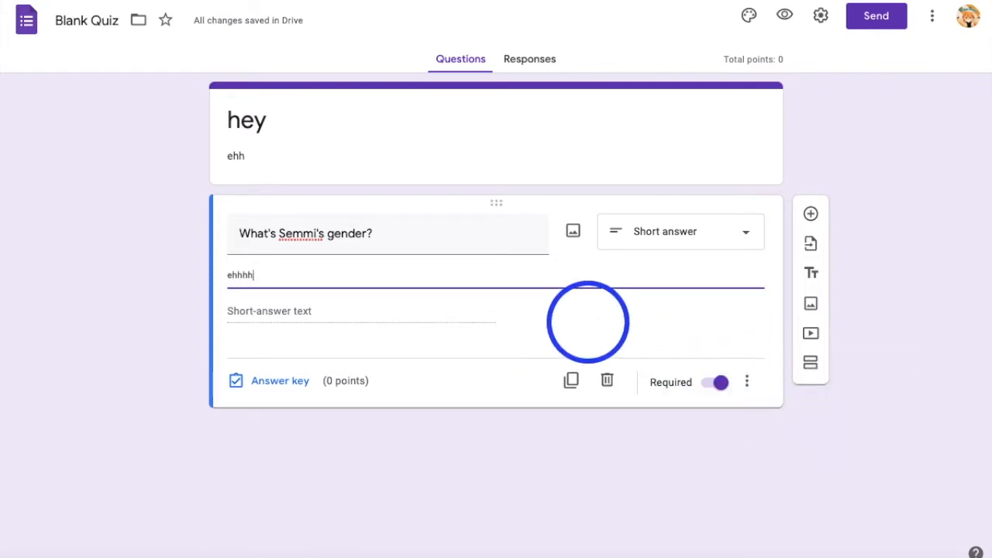
Add response validation to the question that requires a number greater than 1
click(749, 382)
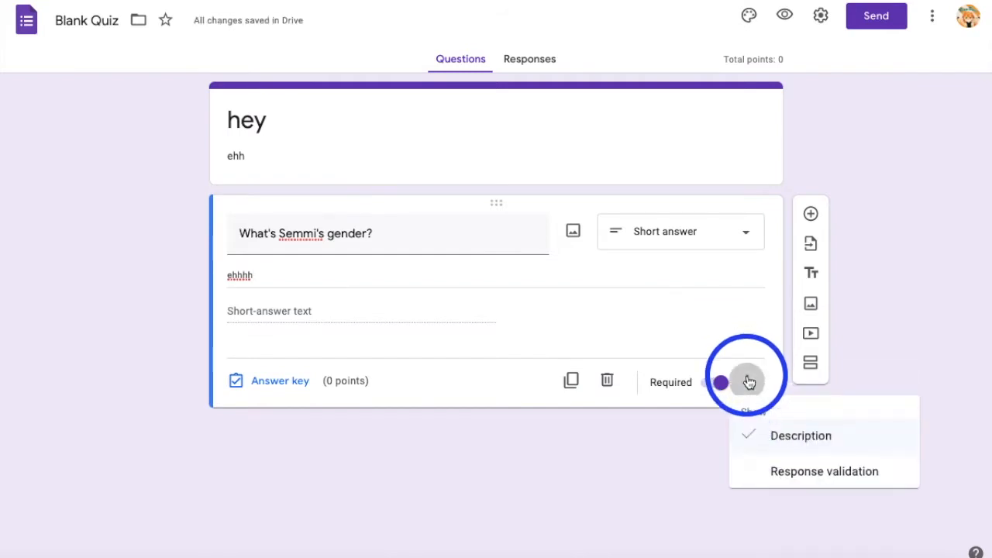
click(796, 475)
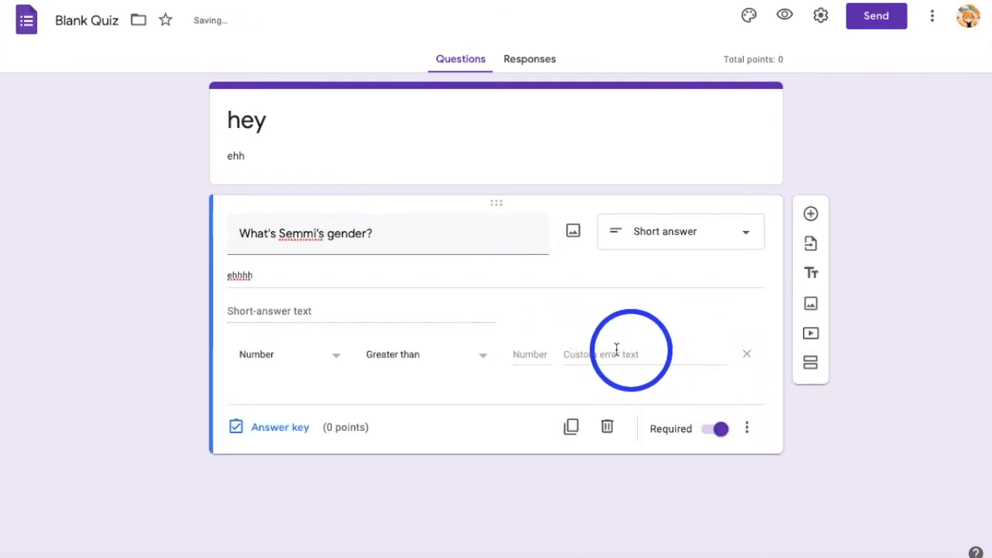
click(533, 355)
text(1)
click(570, 289)
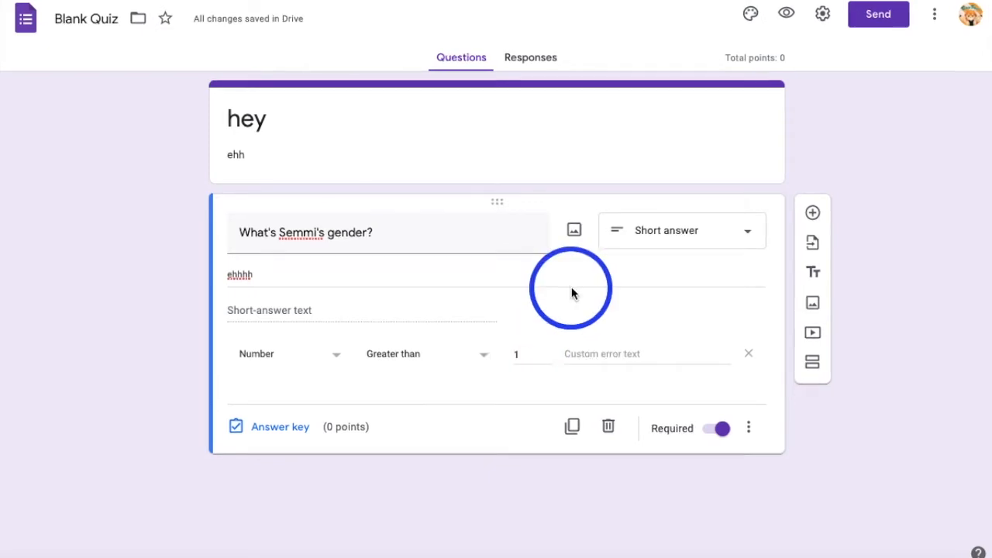
Set the validation's custom error text to "u r a donut" and its greater-than value to 50, keeping the rule type Number
click(333, 359)
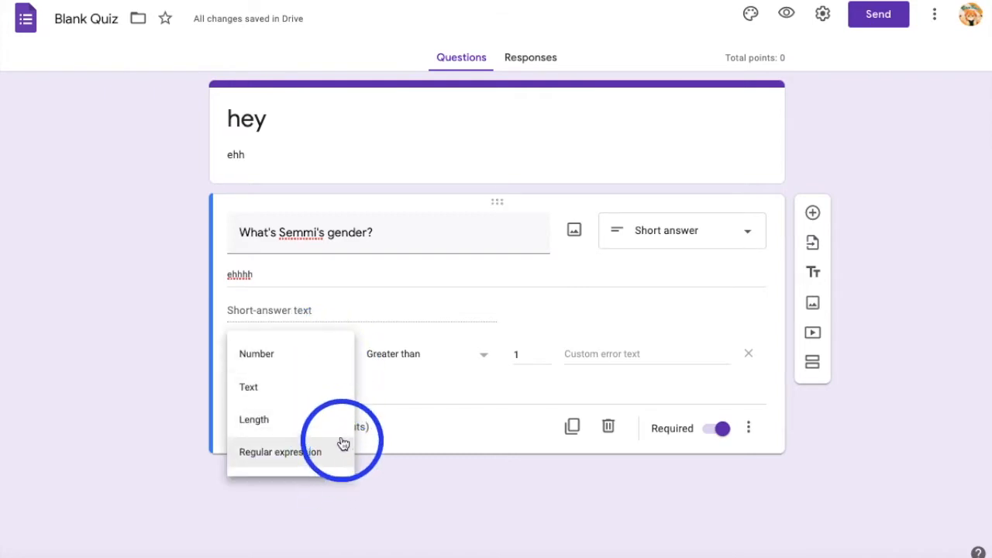
click(348, 355)
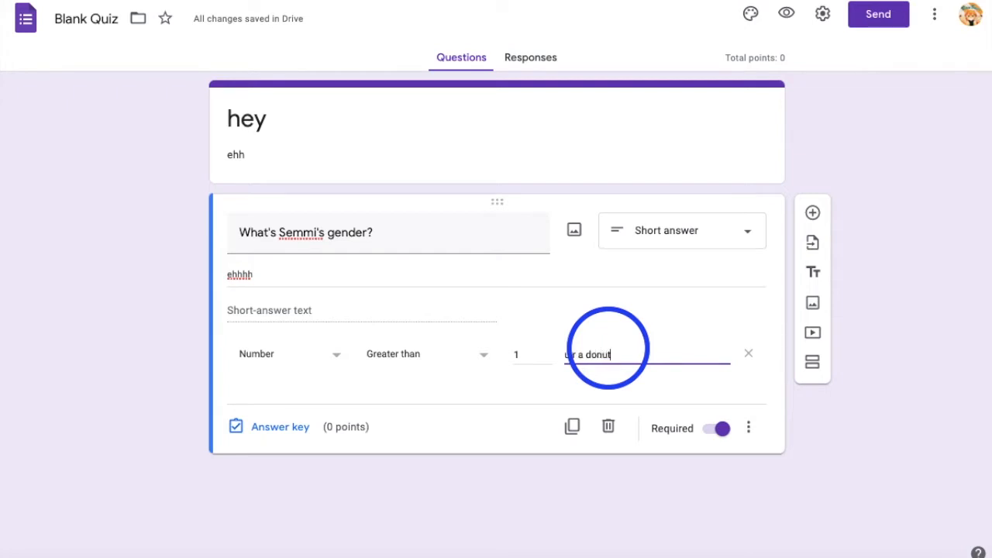
click(479, 354)
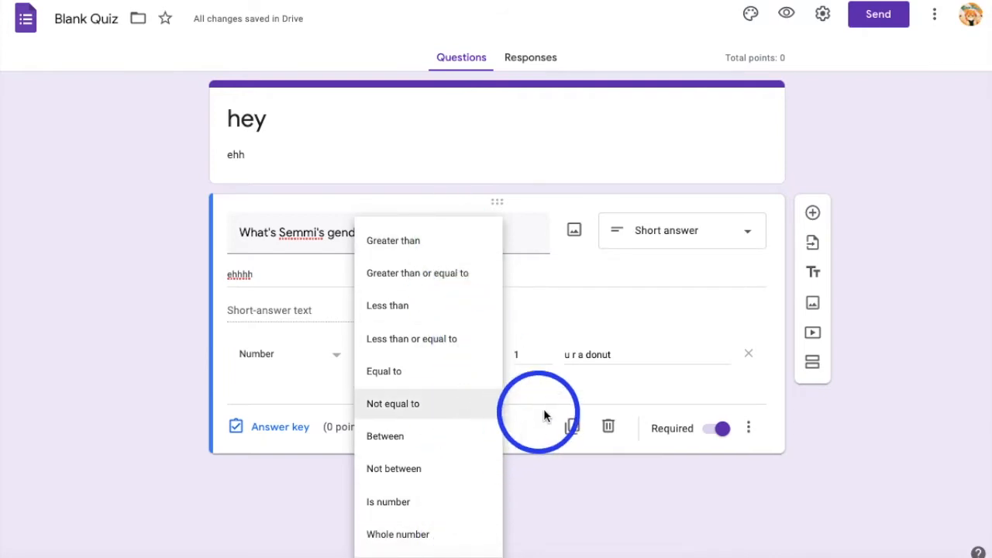
click(559, 338)
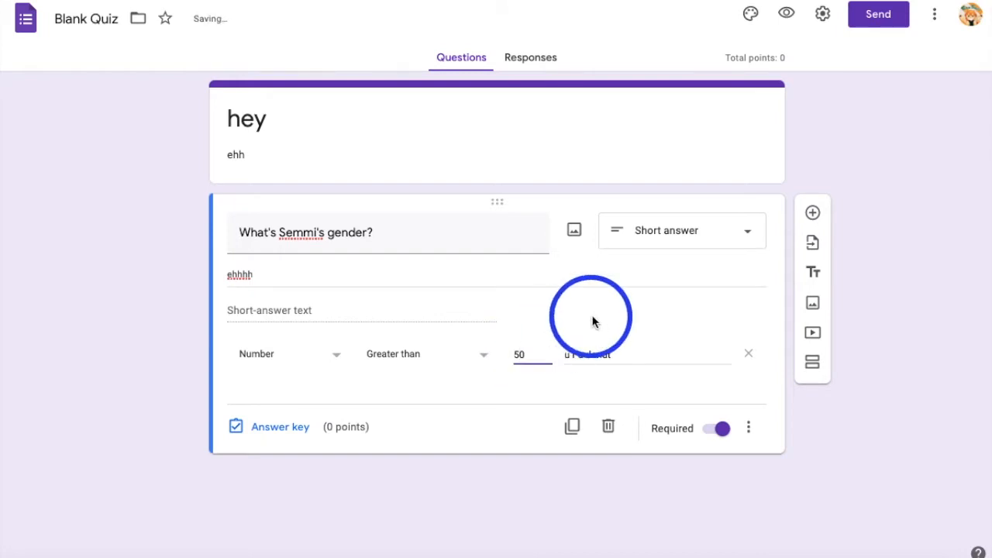
Switch the validation rule to Text and review its available conditions
click(345, 356)
click(328, 390)
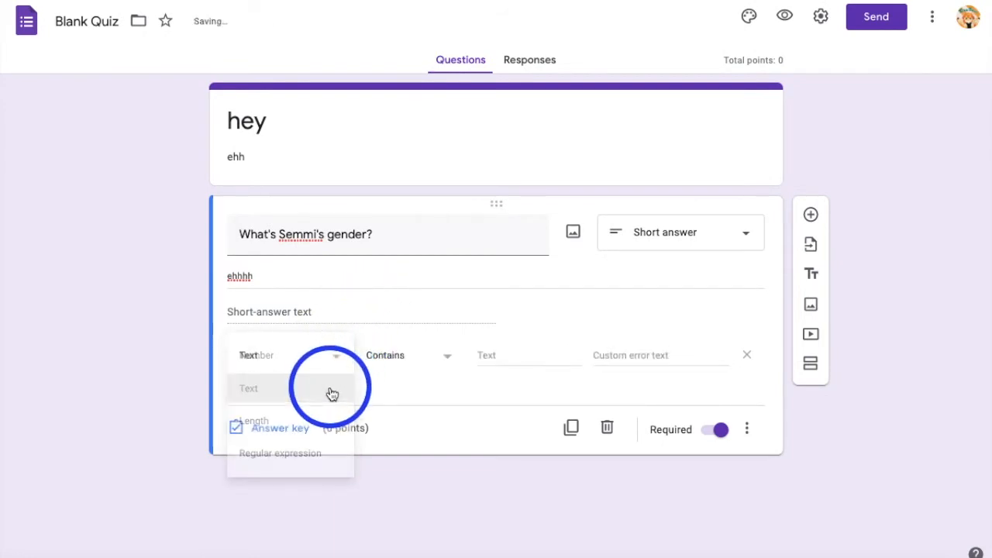
click(444, 363)
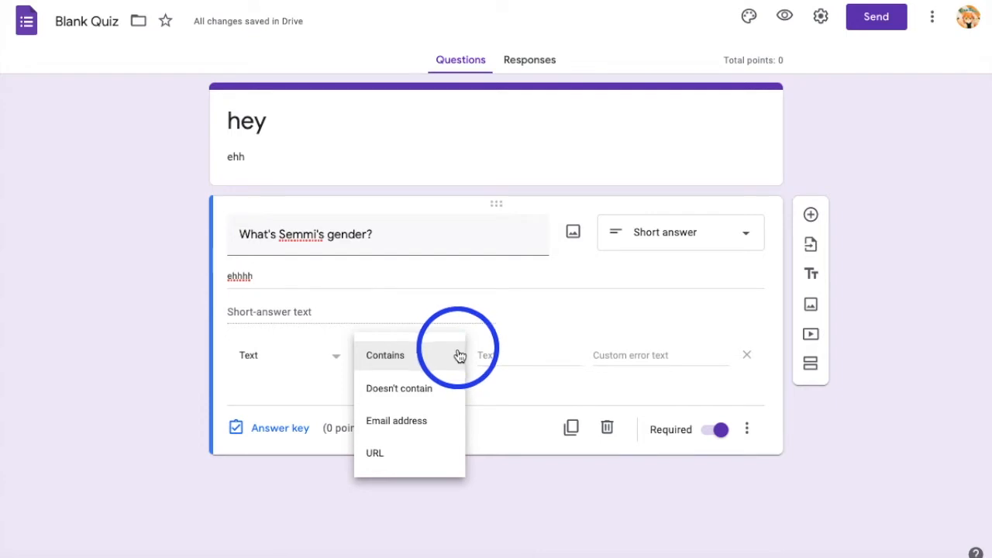
click(525, 331)
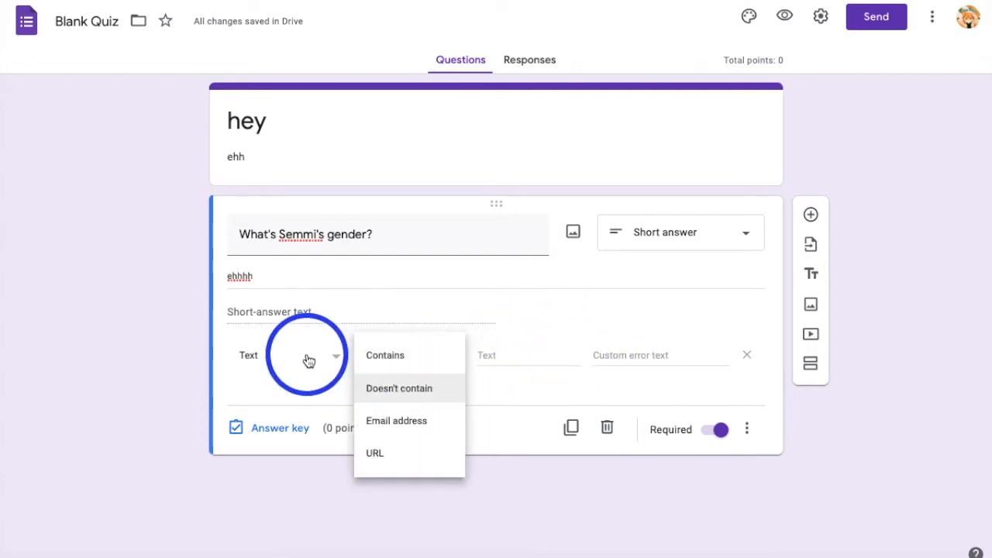
Switch the validation rule to Length with a maximum character count of 50
click(309, 361)
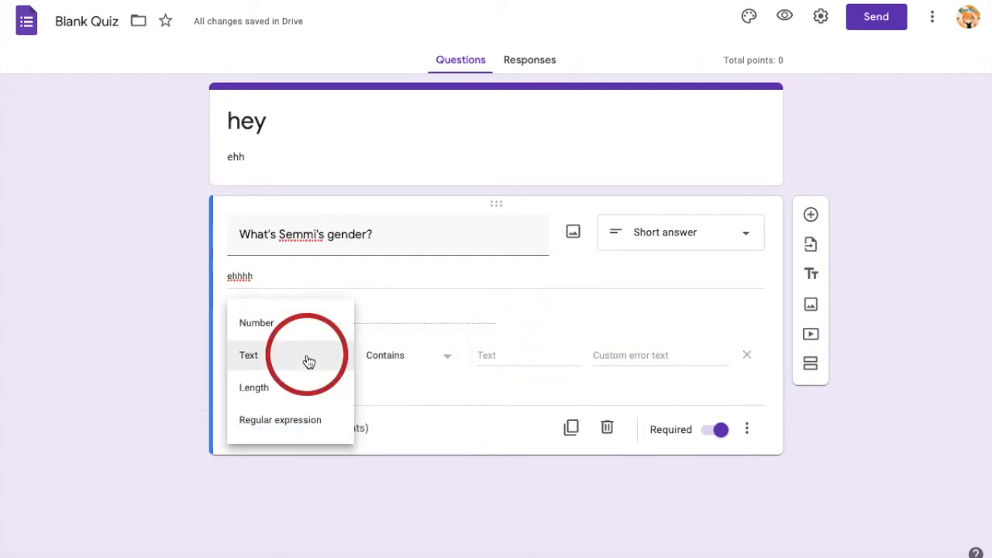
click(329, 398)
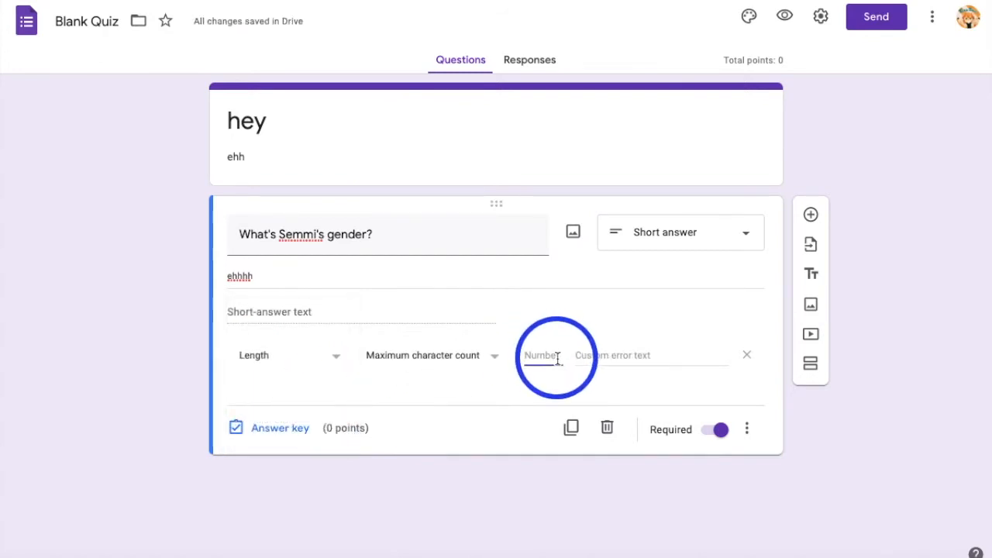
Switch the validation rule to Regular expression with the Contains condition, leaving the pattern empty
click(308, 366)
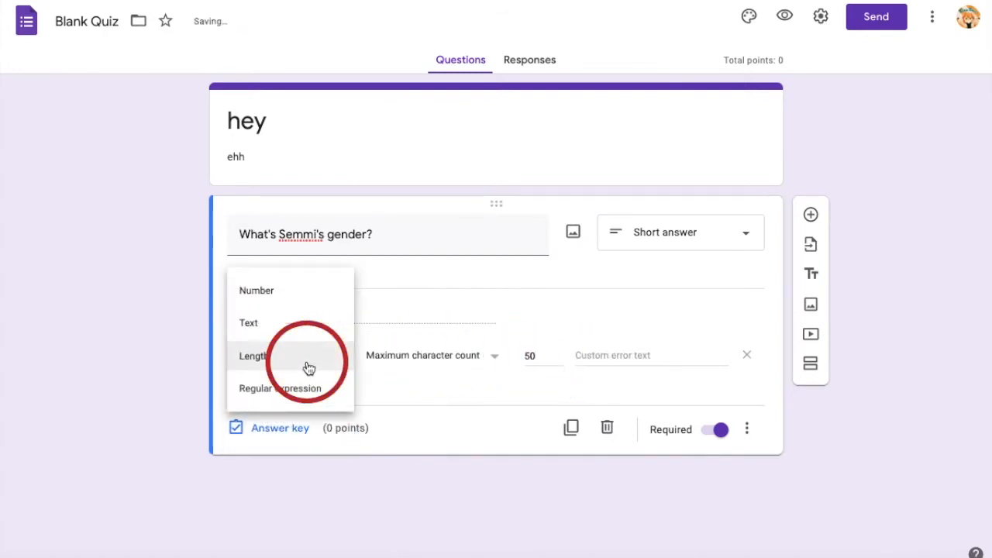
click(312, 388)
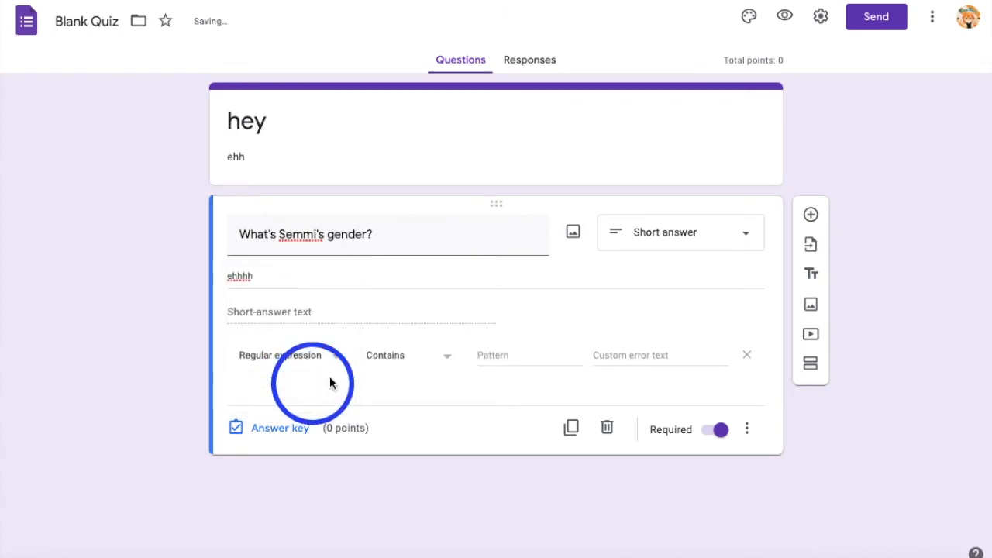
click(410, 361)
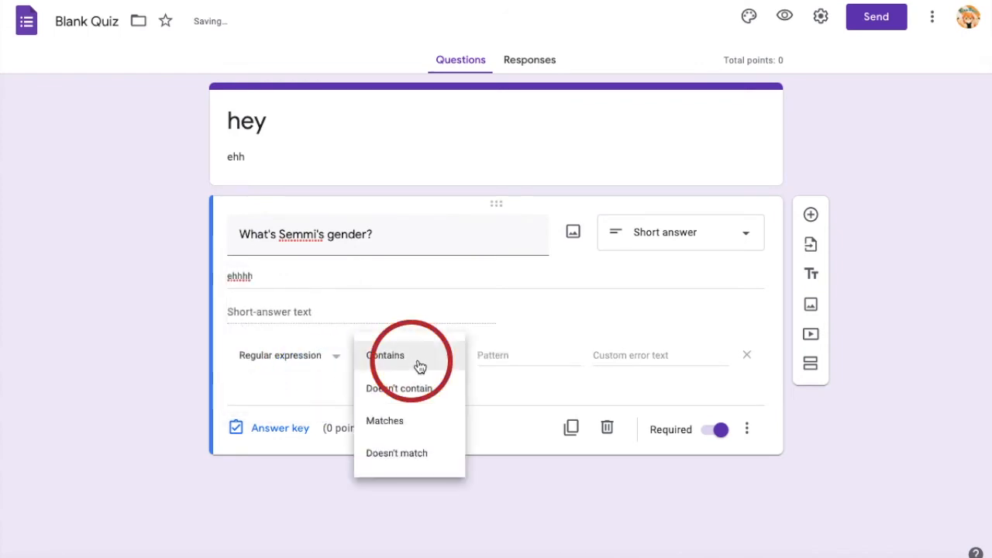
click(521, 354)
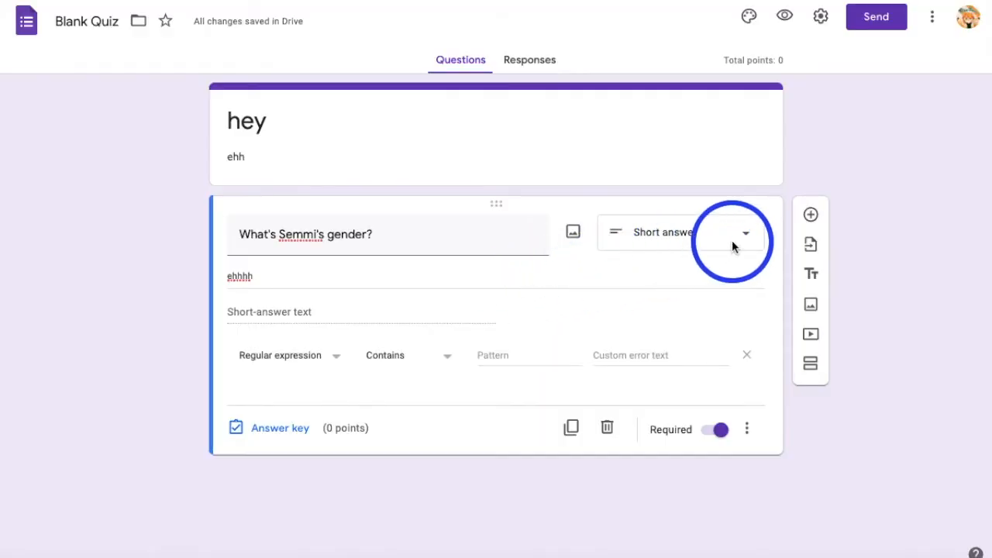
Change the question type to Paragraph and add Length response validation with a minimum character count, reviewing the available rule types
click(732, 245)
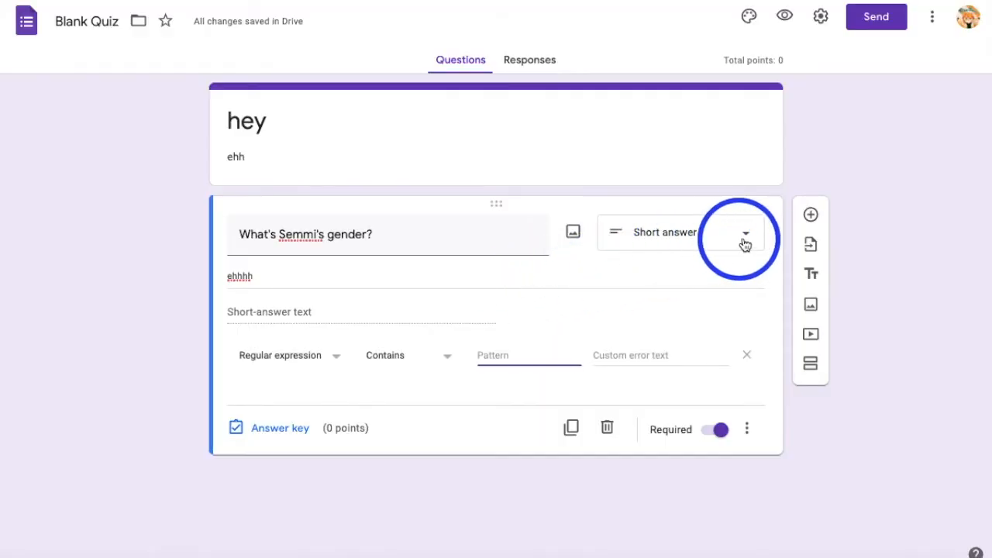
click(707, 164)
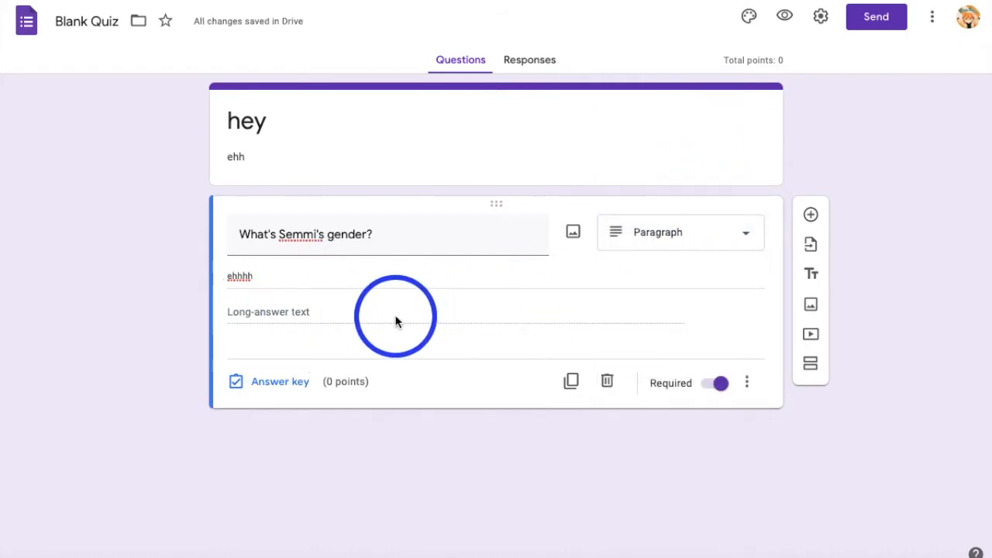
click(748, 382)
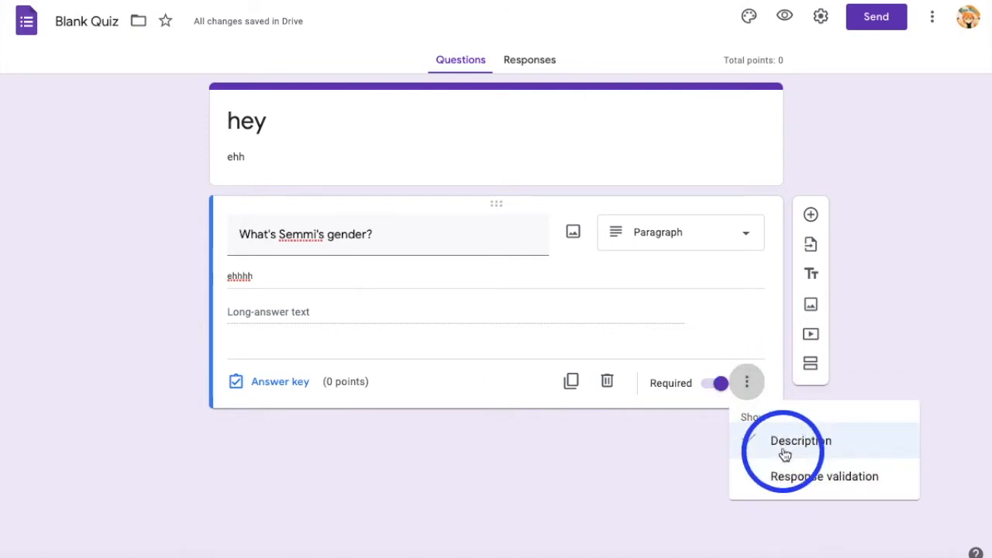
click(796, 479)
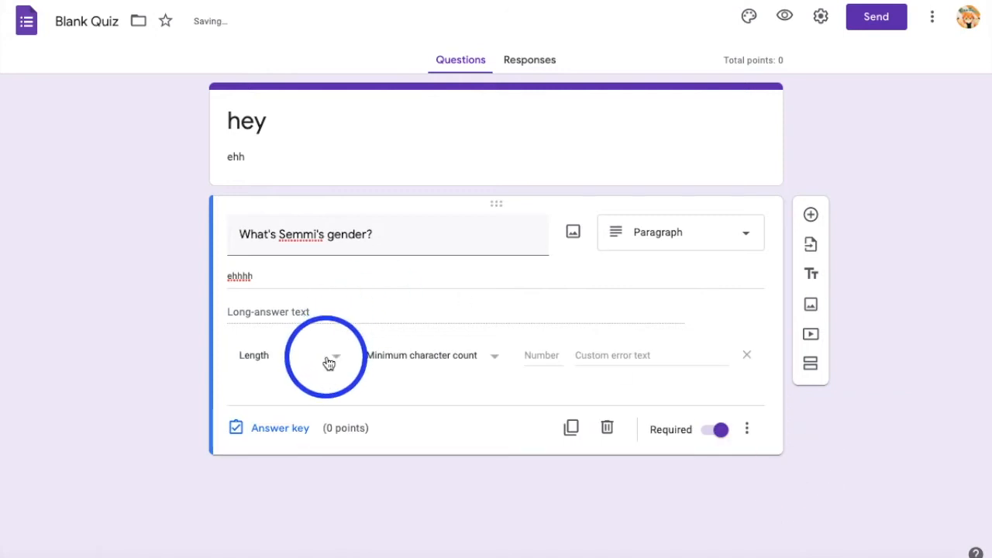
click(329, 361)
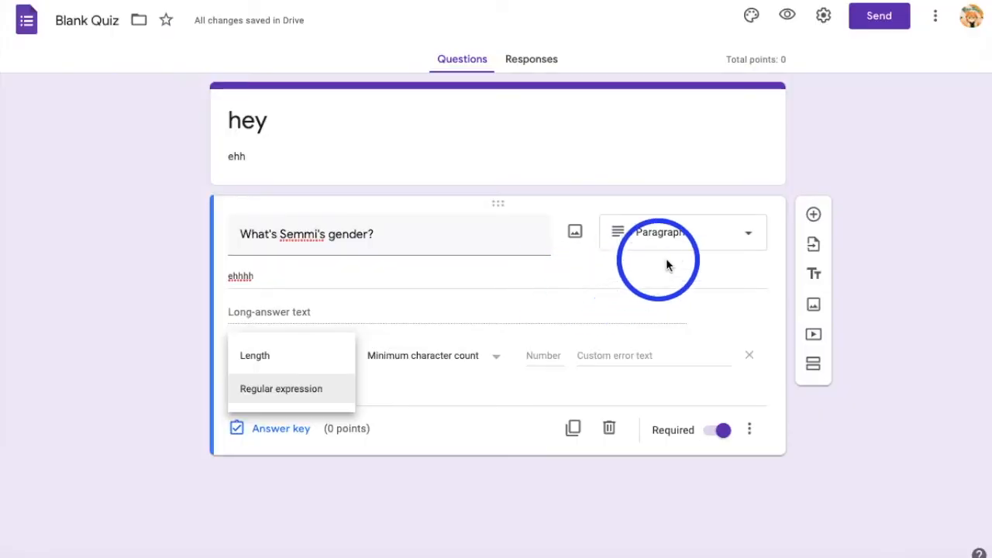
click(668, 257)
Change the question type to Multiple choice and add a second option and an "Other" option
click(737, 234)
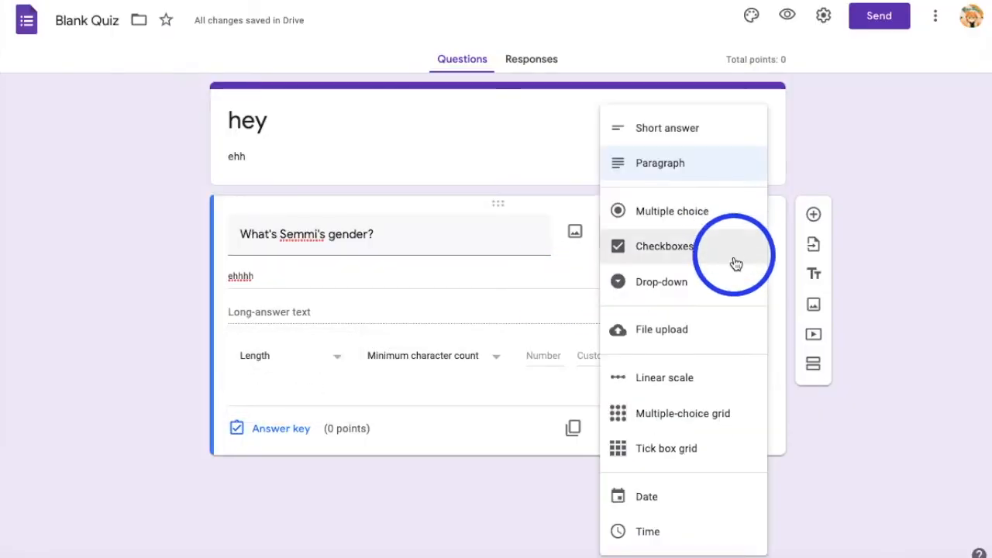
click(726, 215)
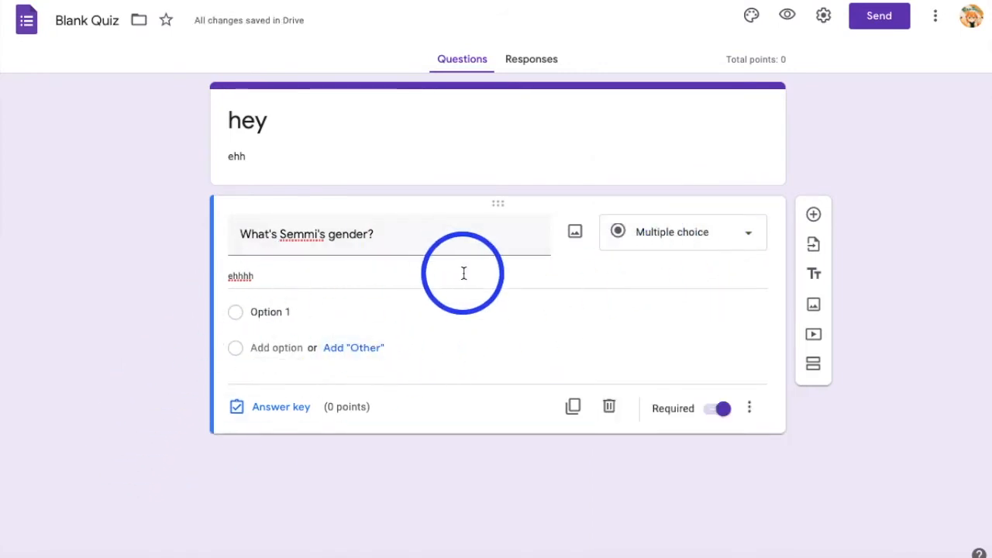
click(273, 348)
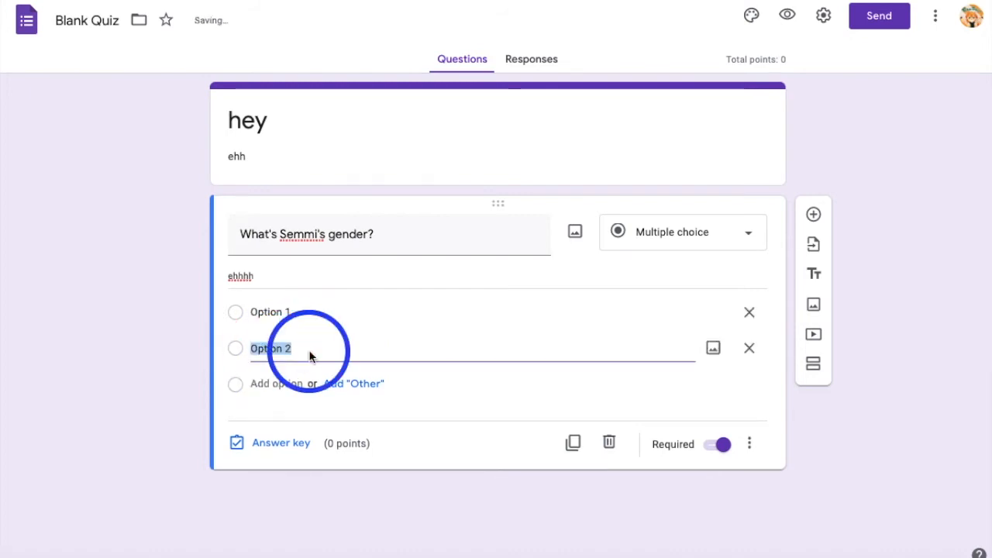
click(364, 382)
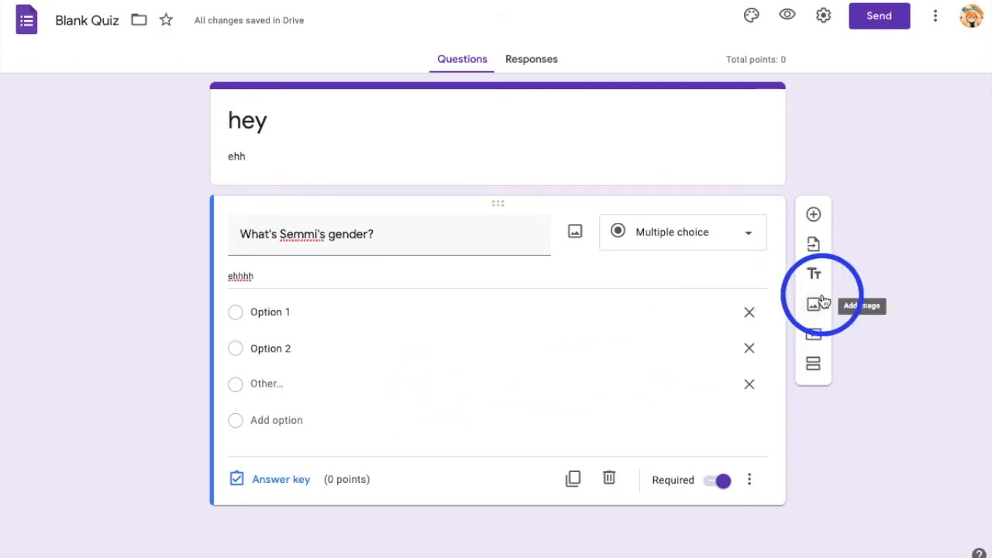
Remove Option 2 from the multiple-choice answers and look at the question's additional settings
click(750, 348)
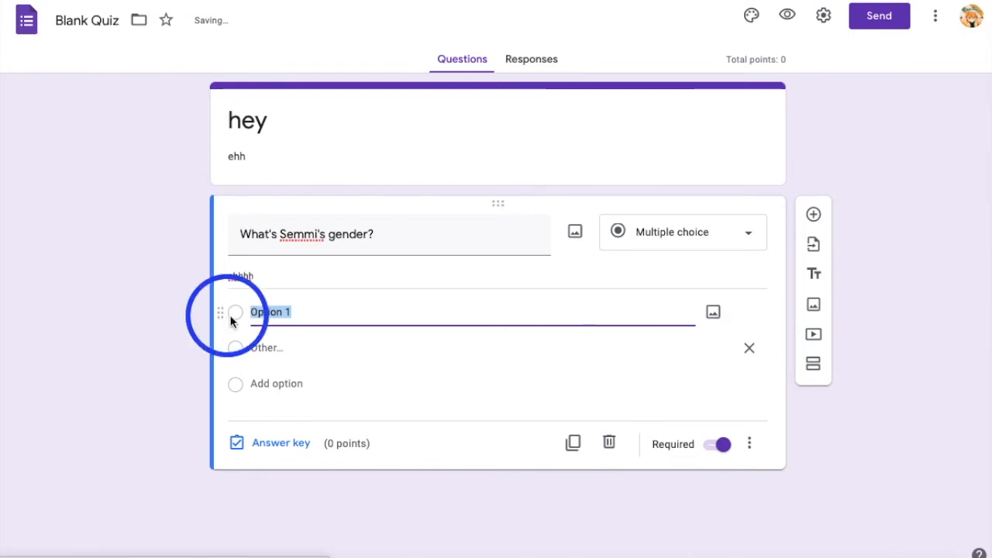
click(749, 442)
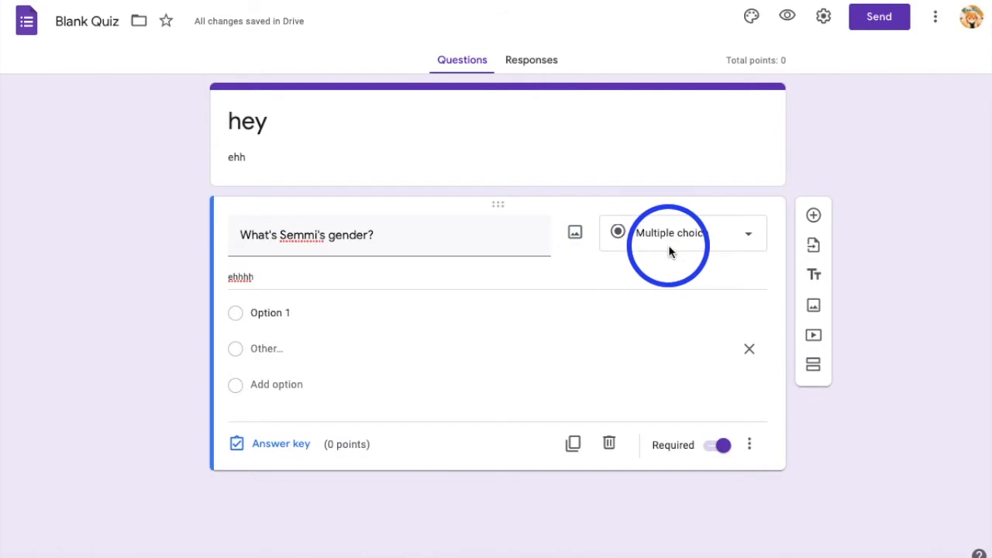
Change the question type to Checkboxes and add Option 2 to the answers
click(670, 251)
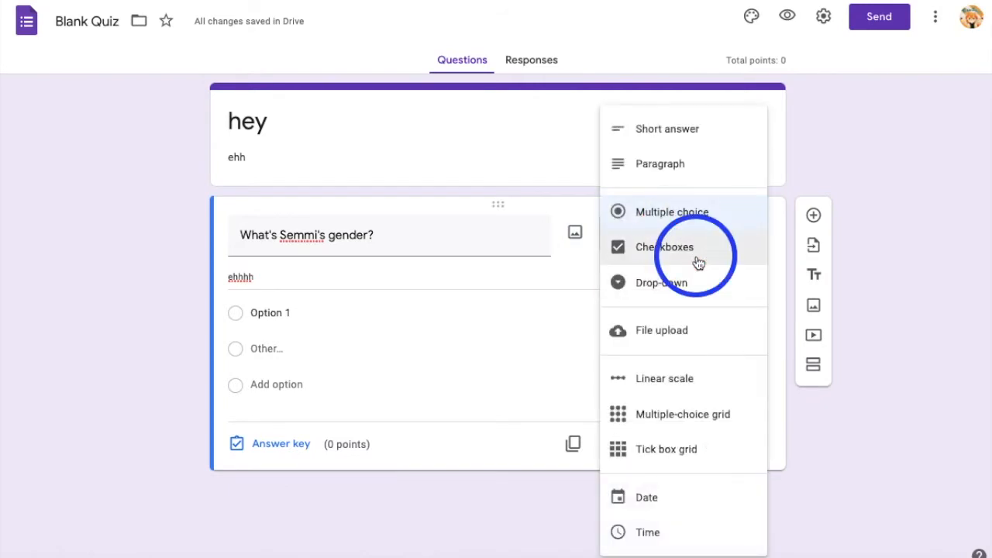
click(697, 260)
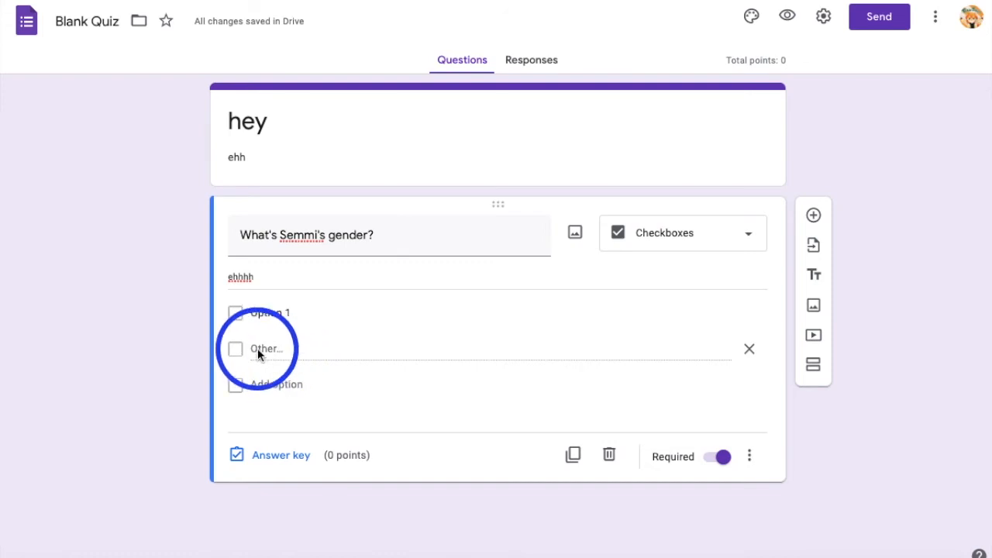
click(281, 384)
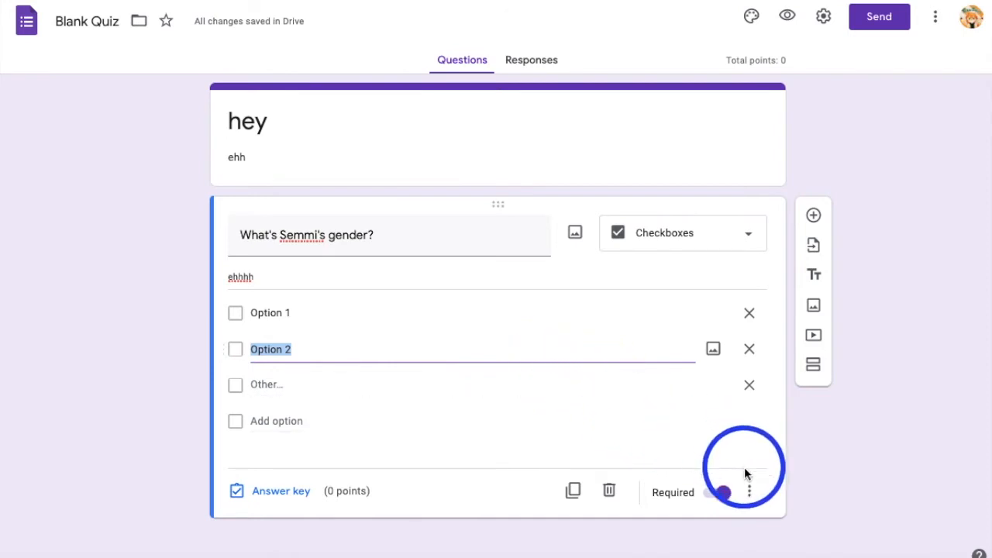
Add response validation requiring at least 3 selected checkboxes, with the custom error text "donut"
click(754, 493)
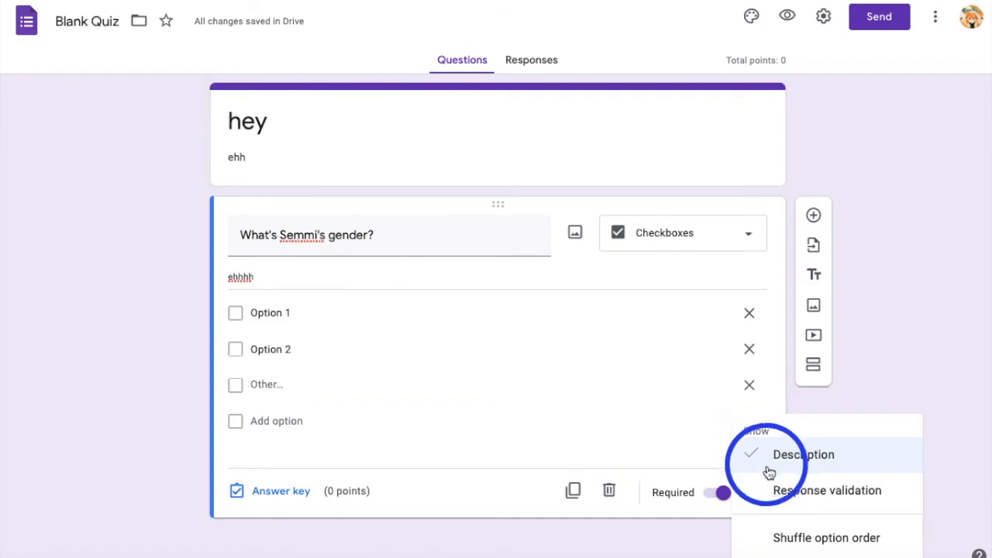
click(776, 492)
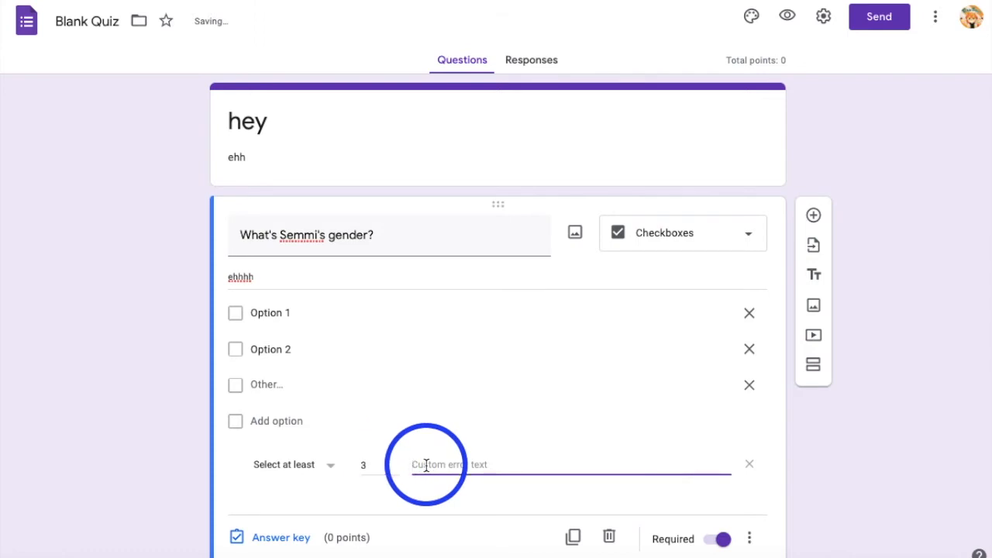
click(460, 465)
text(donu)
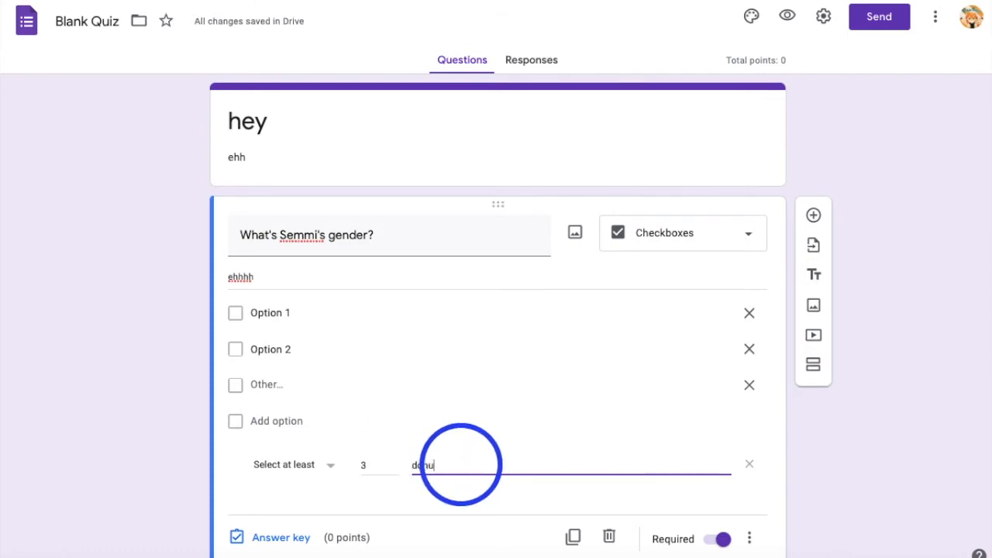
text(t)
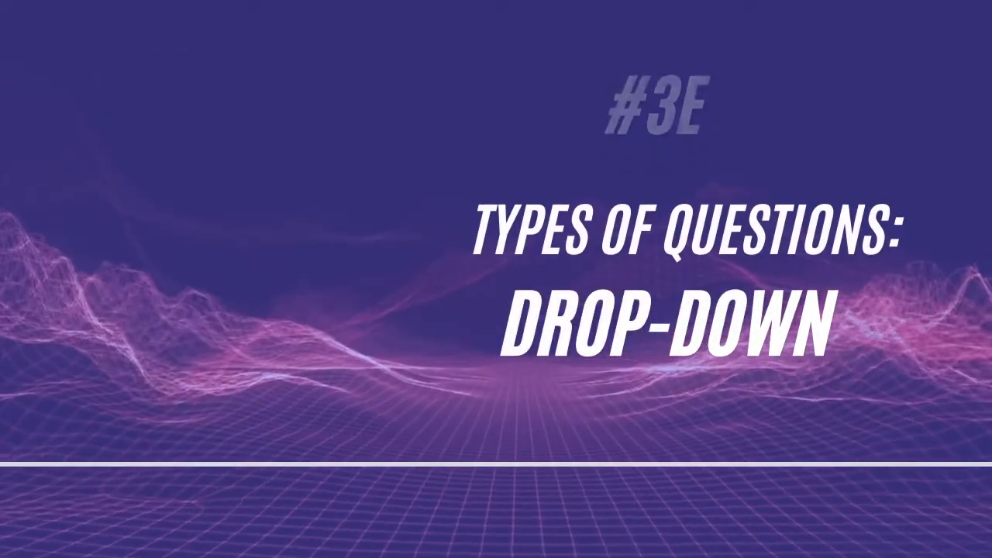
Change the question type to Drop-down, try adding and removing Option 3, and look at the question's additional settings
click(611, 245)
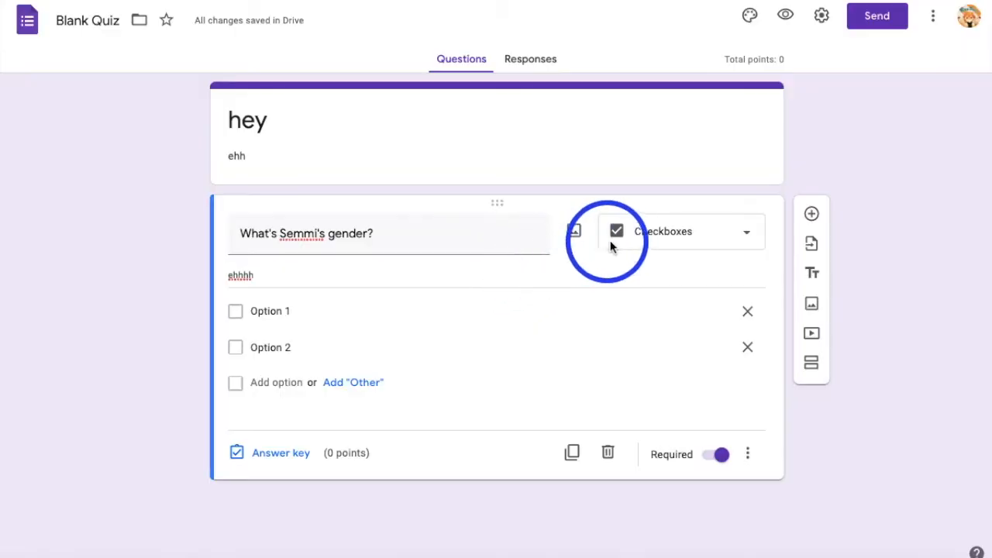
click(730, 232)
click(729, 283)
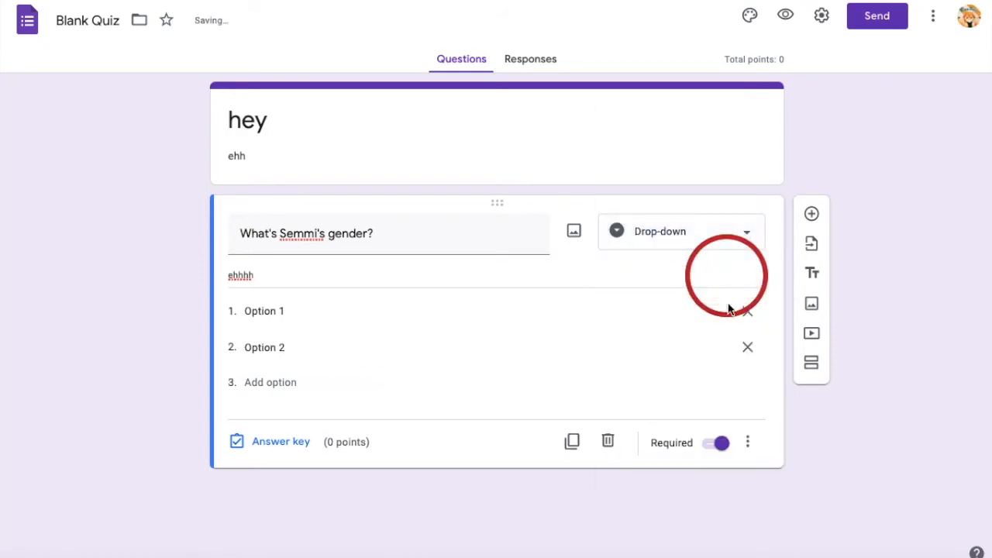
click(275, 382)
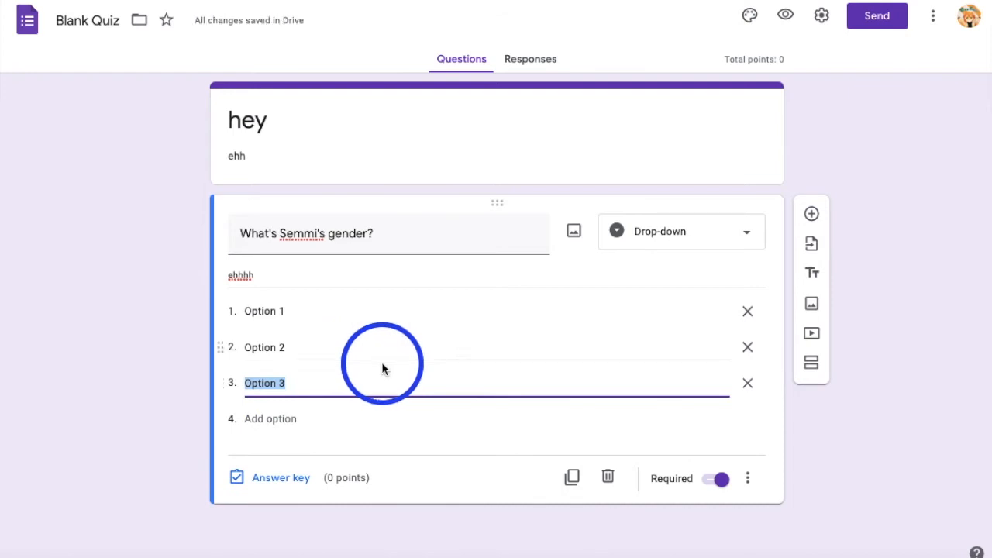
click(744, 382)
click(750, 443)
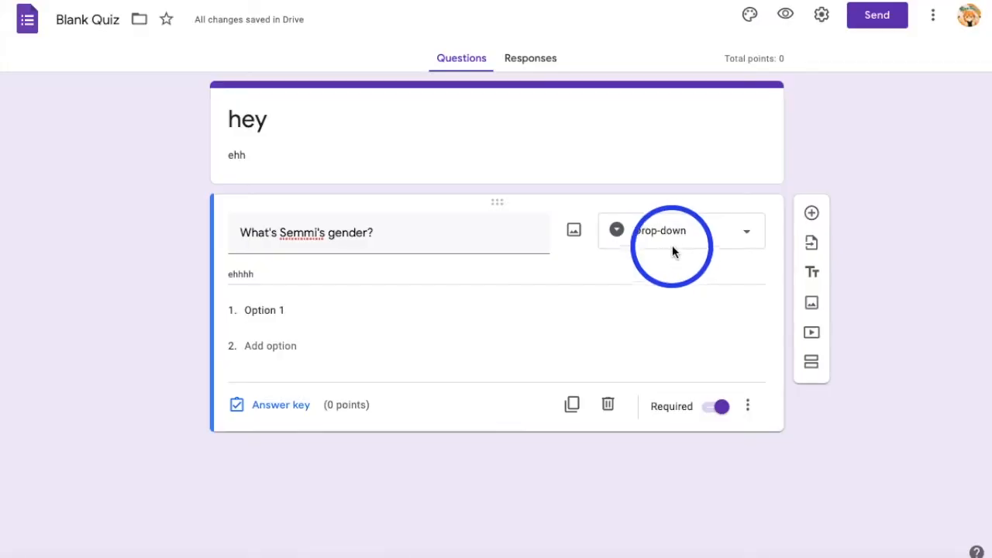
Change the question type to File upload and allow only PDF and Image files
click(740, 231)
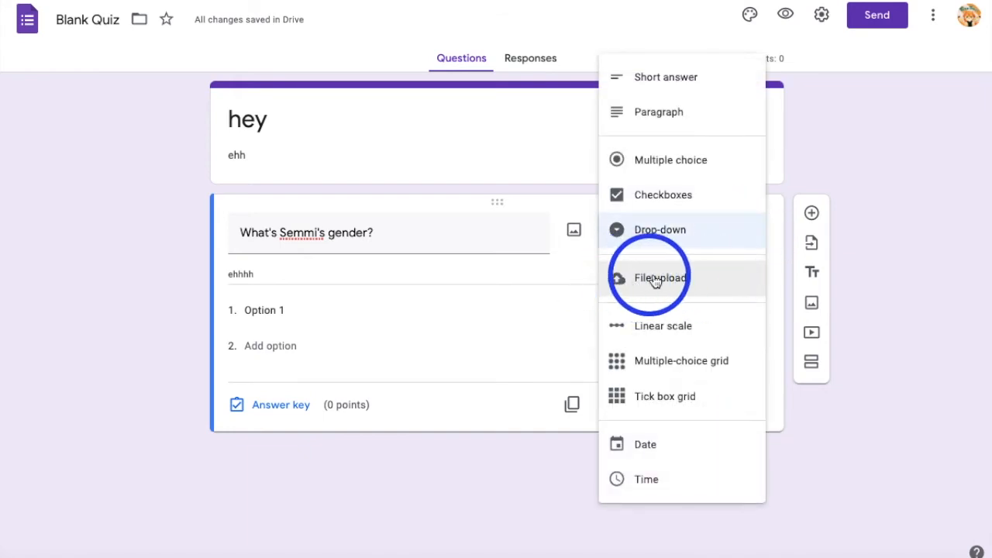
click(655, 280)
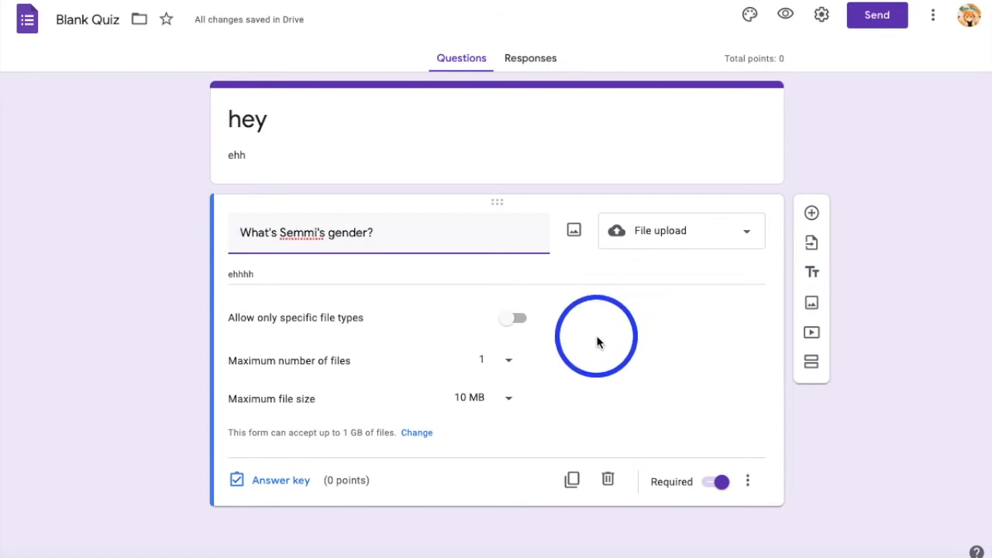
click(510, 320)
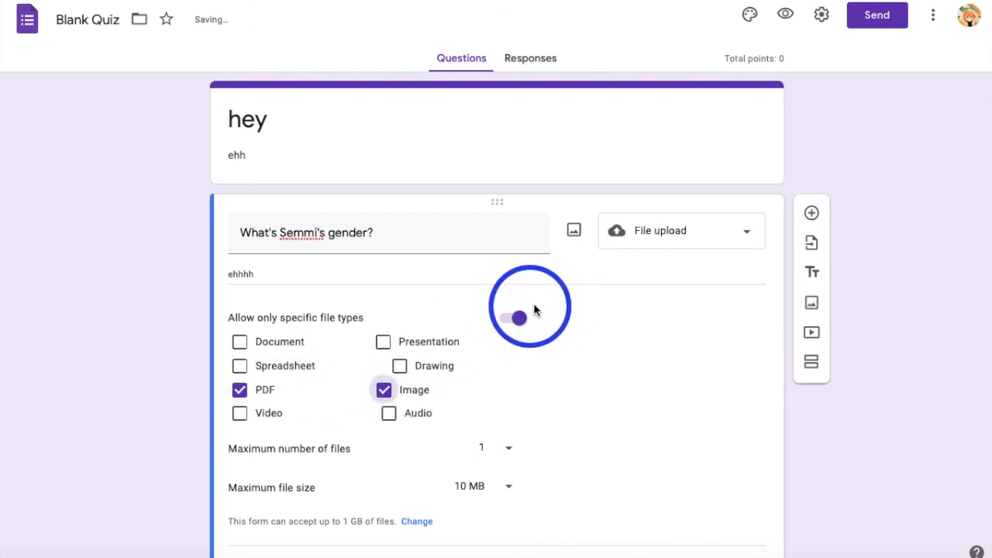
Set the upload's maximum number of files to 5 and the maximum file size to 100 MB
scroll(475, 450, down, 1)
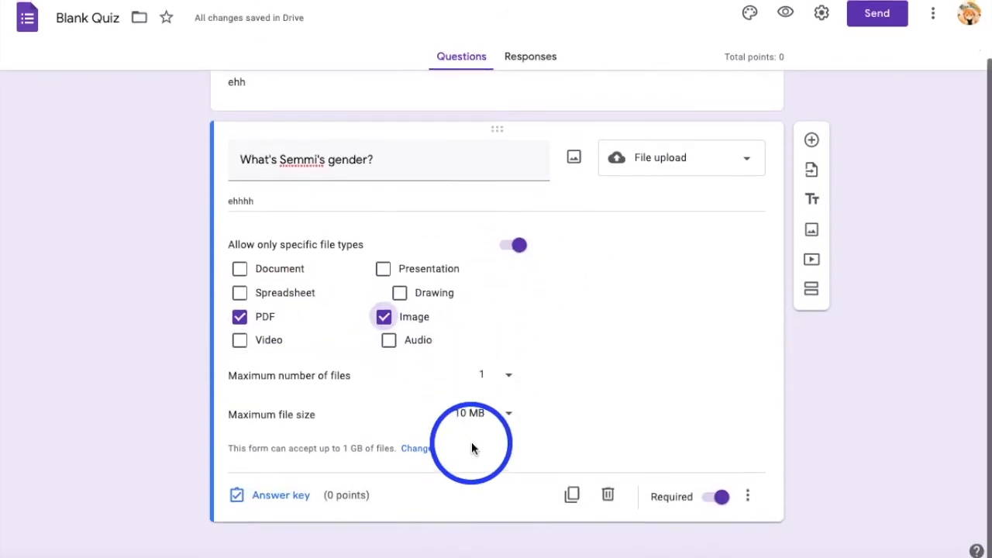
click(503, 381)
click(503, 417)
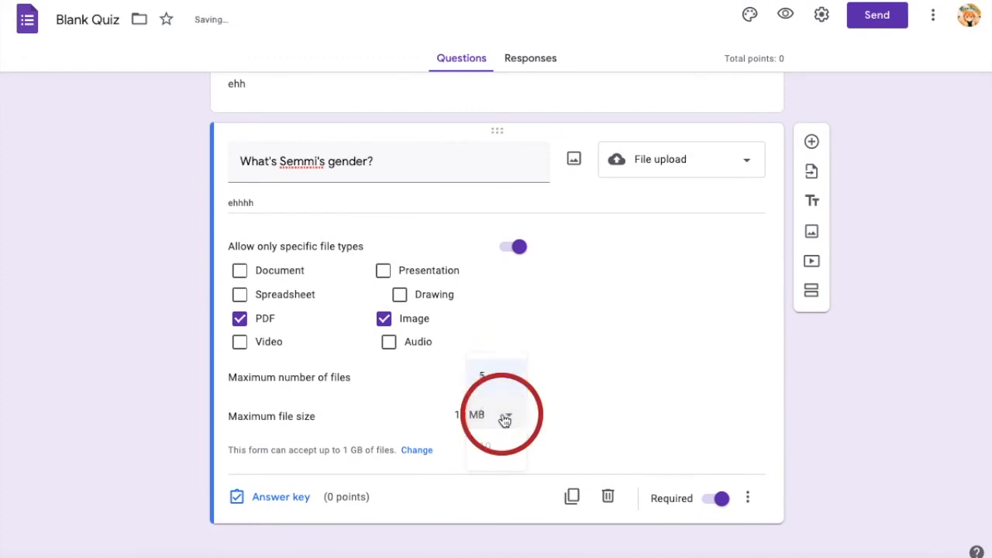
click(500, 423)
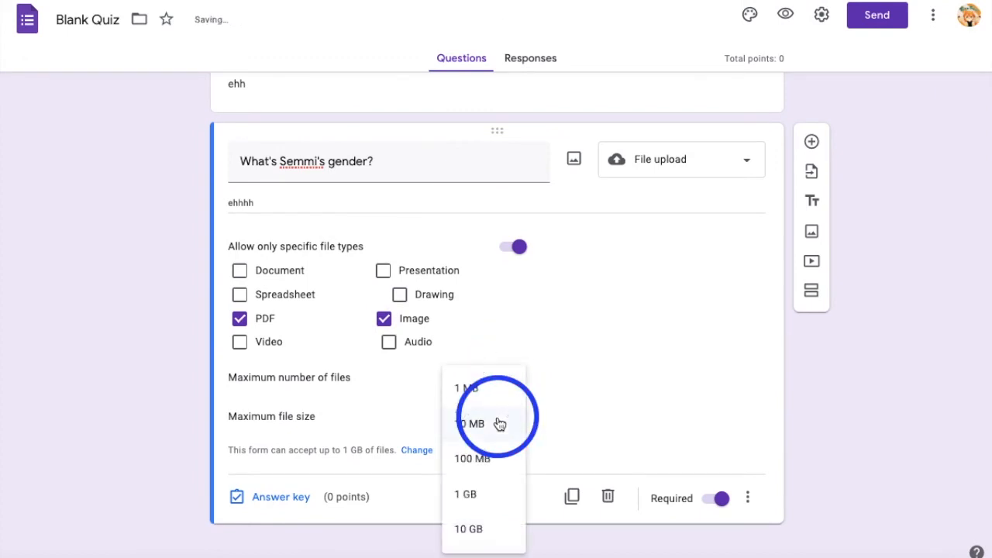
click(498, 463)
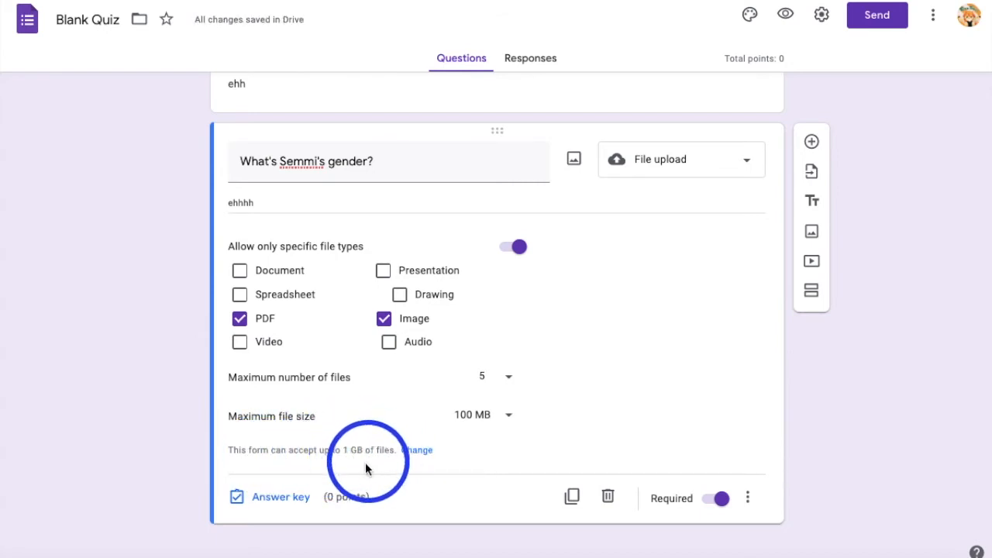
Review the limit choices for the maximum size of all uploaded files in the form's general settings
click(417, 450)
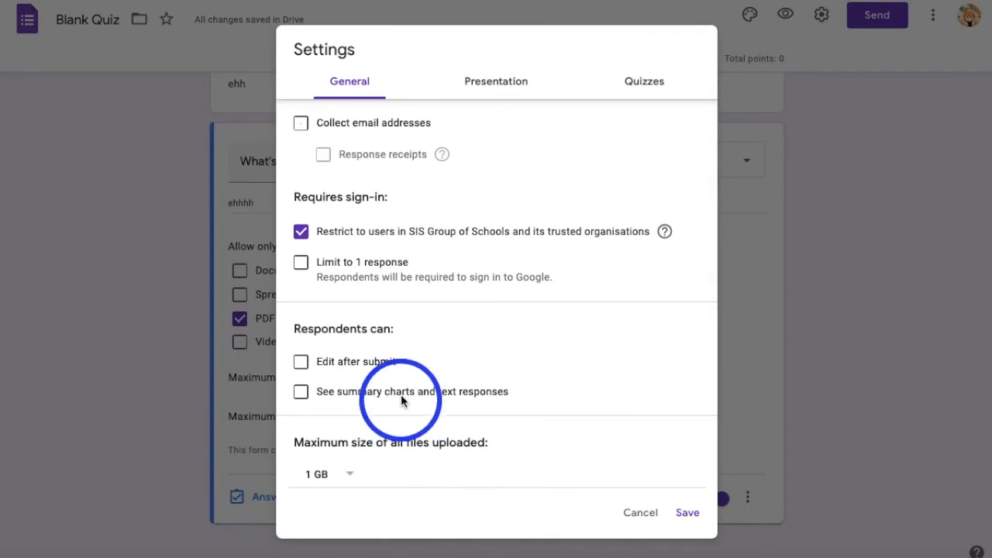
scroll(401, 394, down, 1)
click(348, 432)
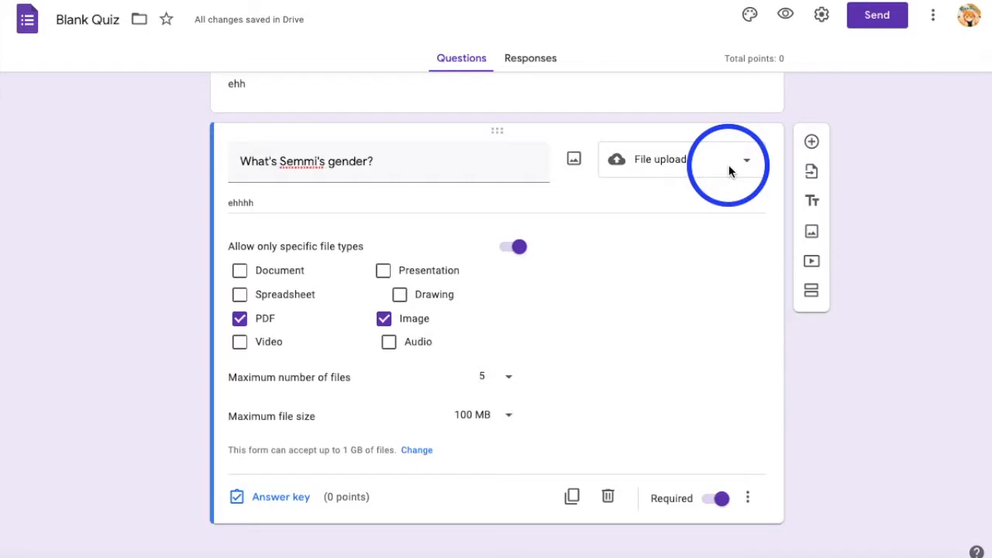
Change the question type to Linear scale and review the available start and end values, keeping the range 1 to 5
click(736, 171)
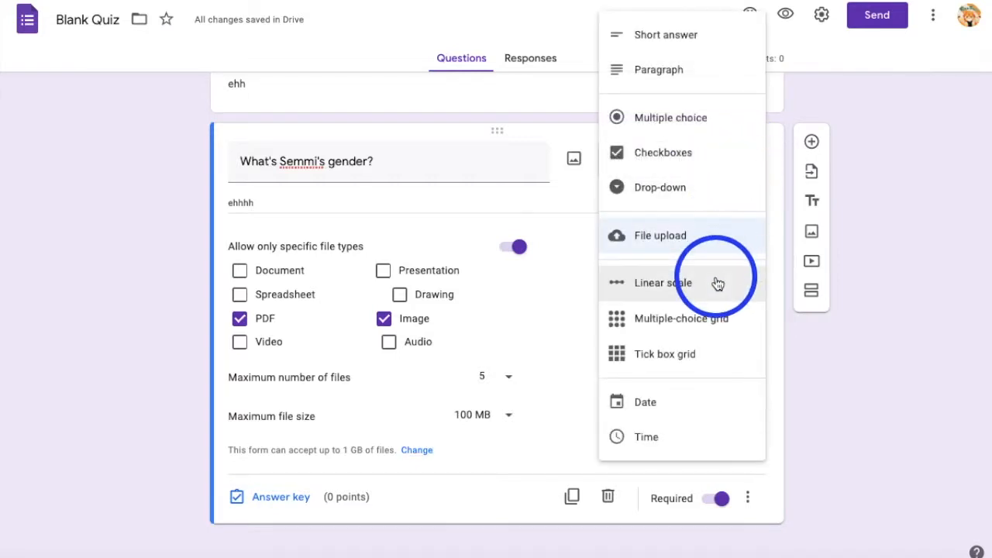
click(716, 282)
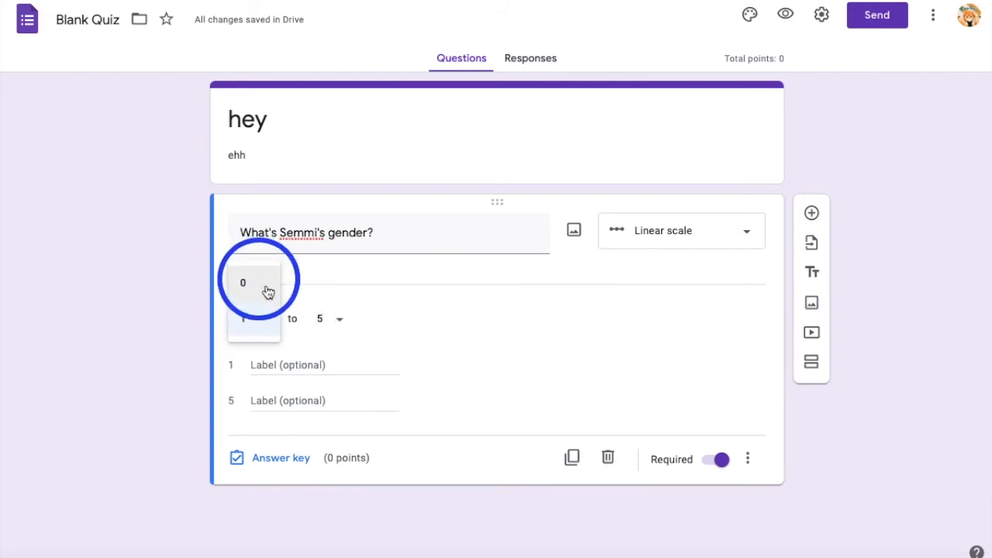
click(341, 320)
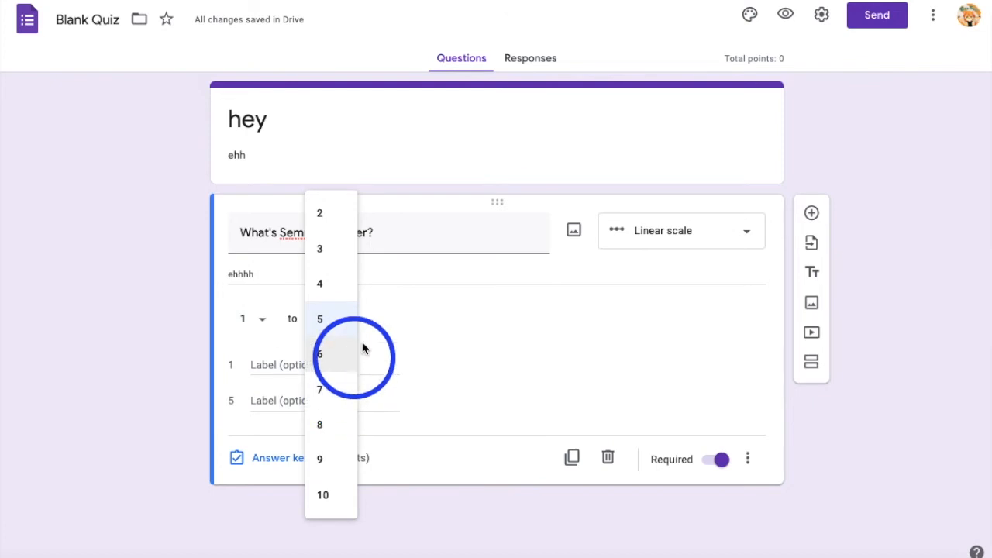
click(421, 334)
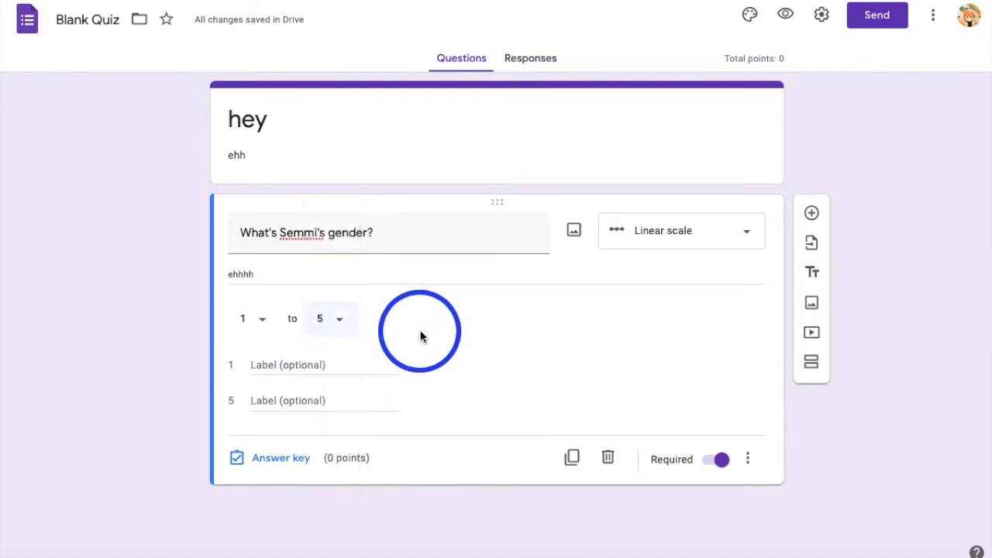
Label the linear scale's value 1 "idk" and its value 5 "rlly dk"
click(290, 365)
text(idk)
click(286, 400)
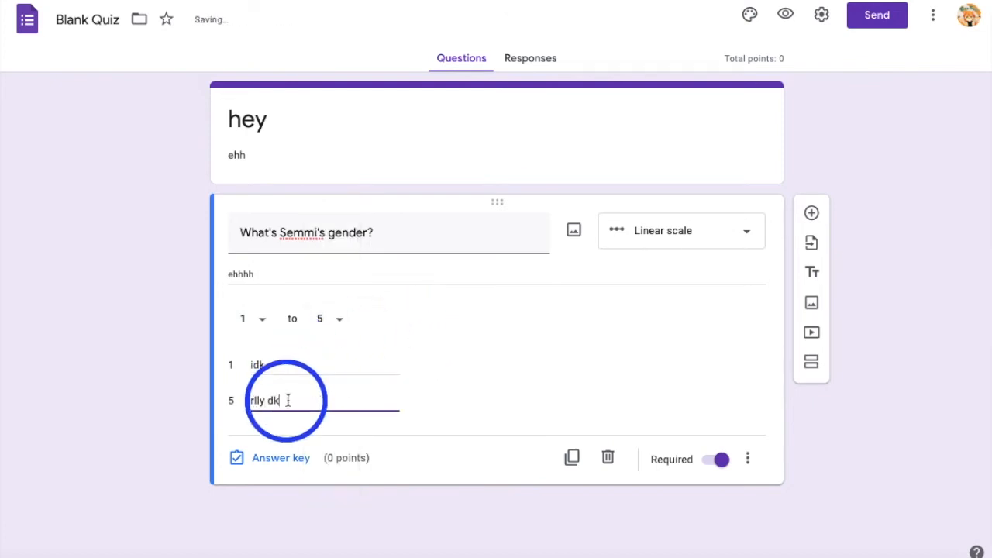
text(rlly dk)
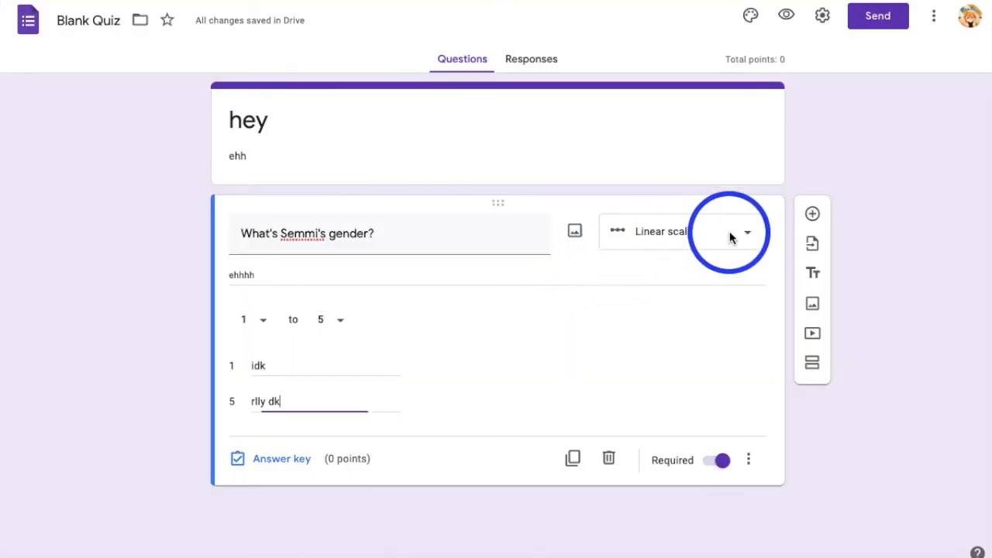
Change the question type to Multiple-choice grid, add Row 2, and look at the grid's additional settings
click(749, 237)
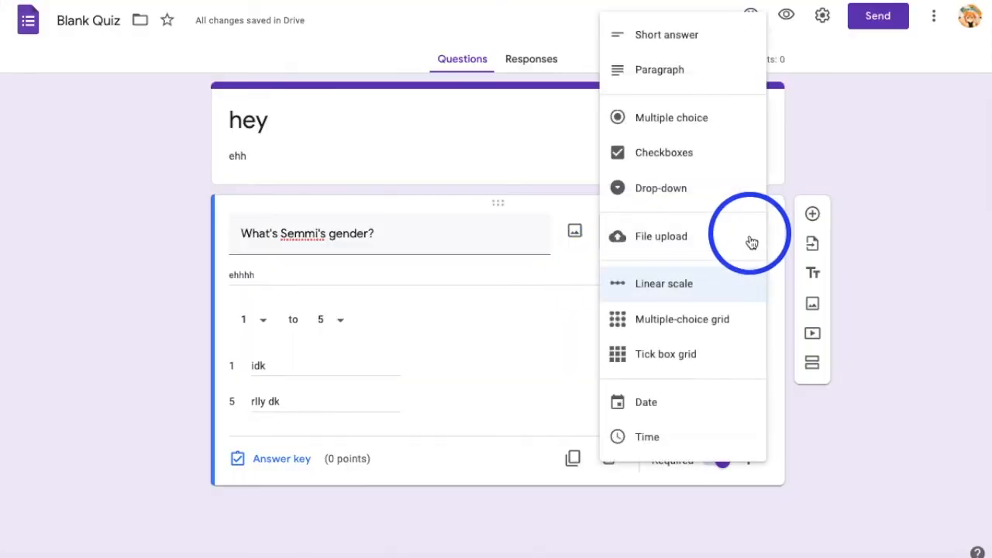
click(688, 331)
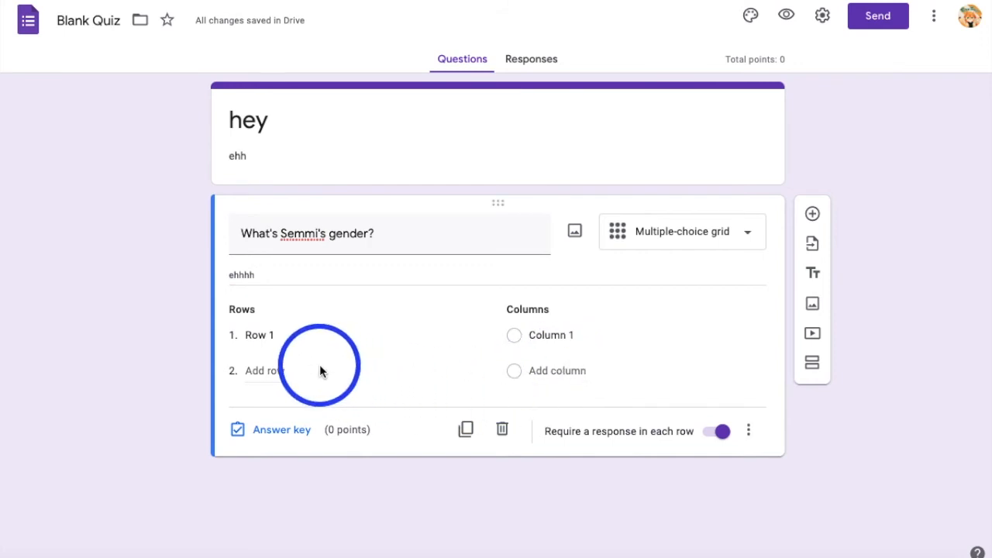
click(259, 369)
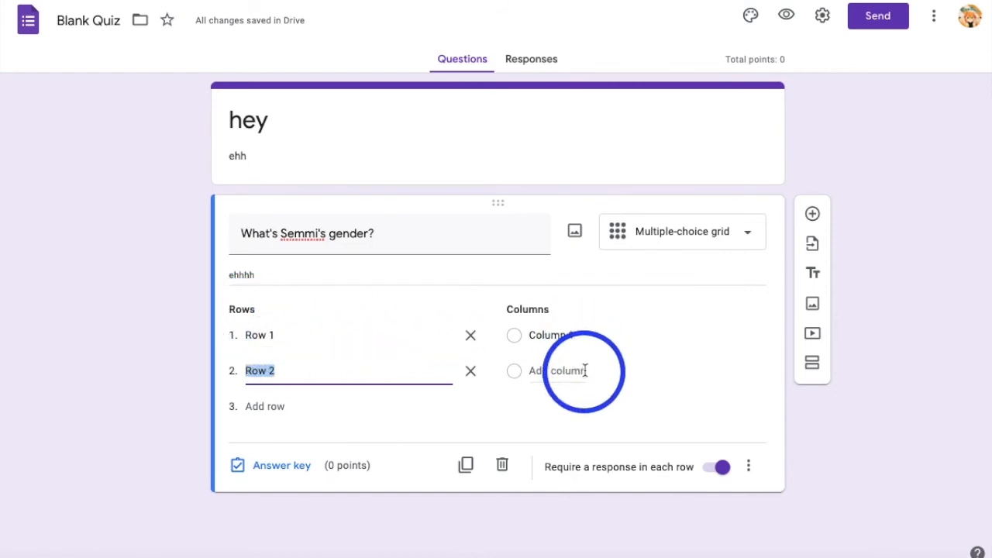
click(751, 466)
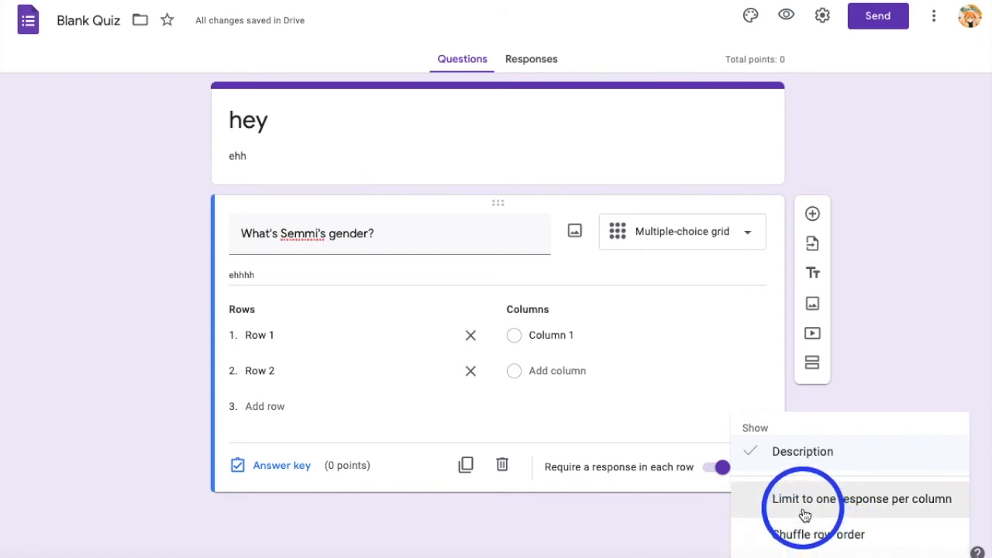
click(674, 404)
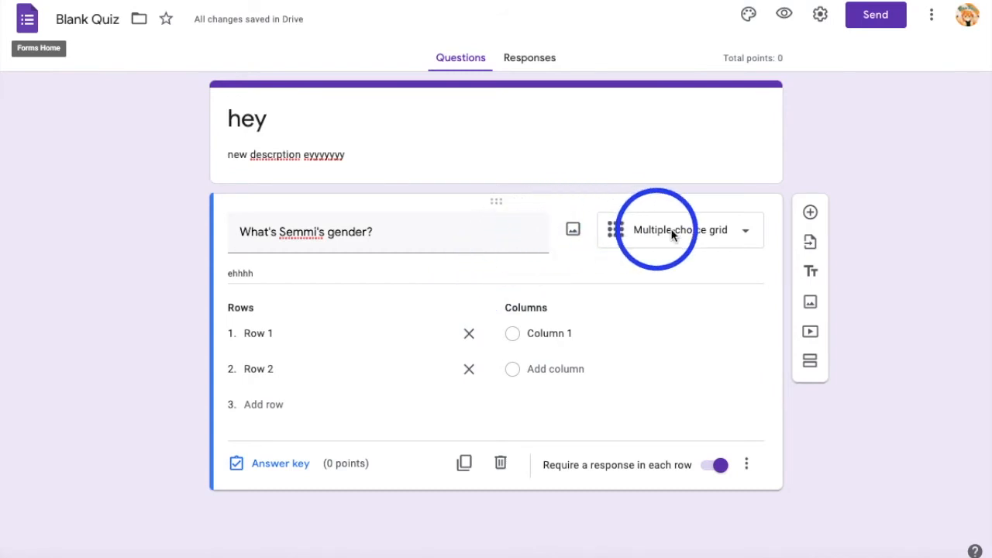
Change the question type to Tick box grid and look at its additional settings
click(744, 230)
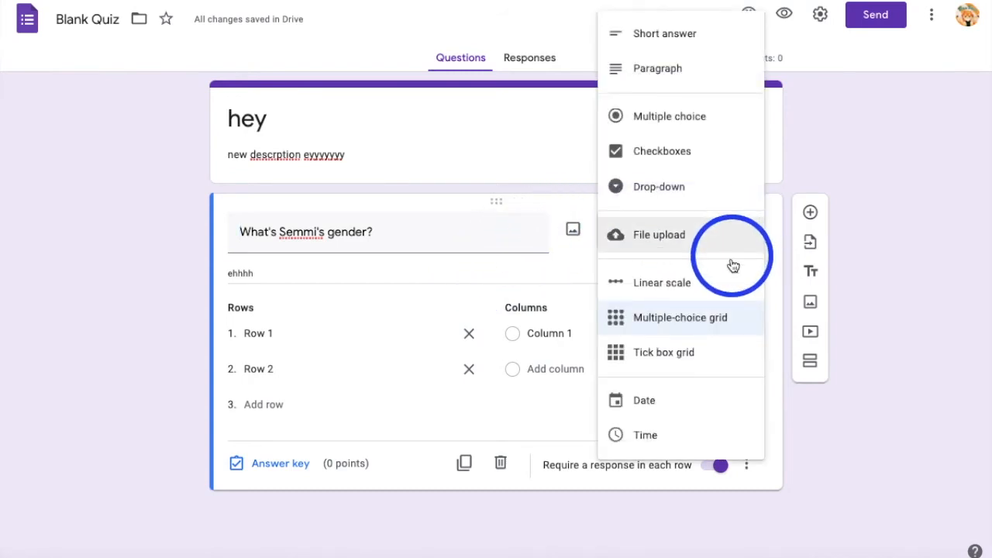
click(700, 361)
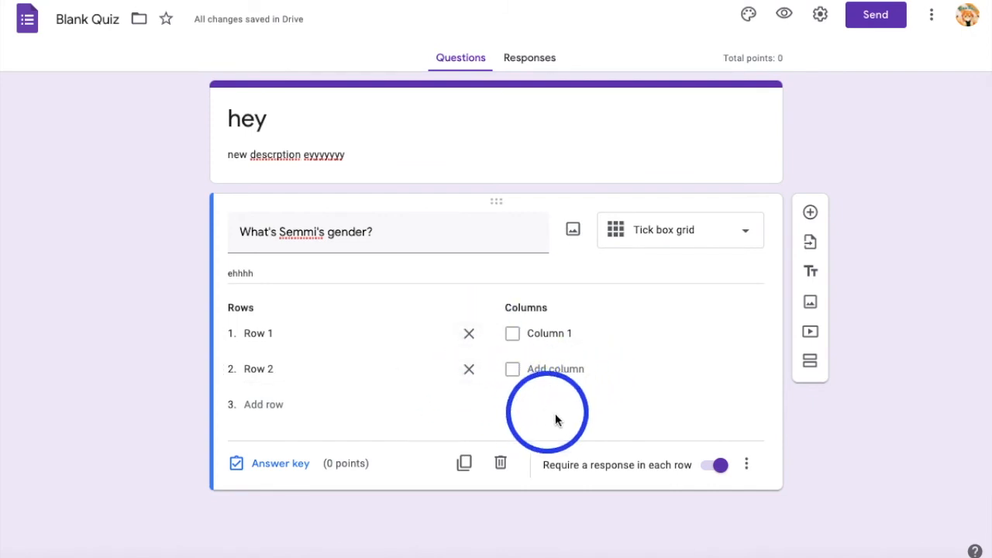
click(746, 464)
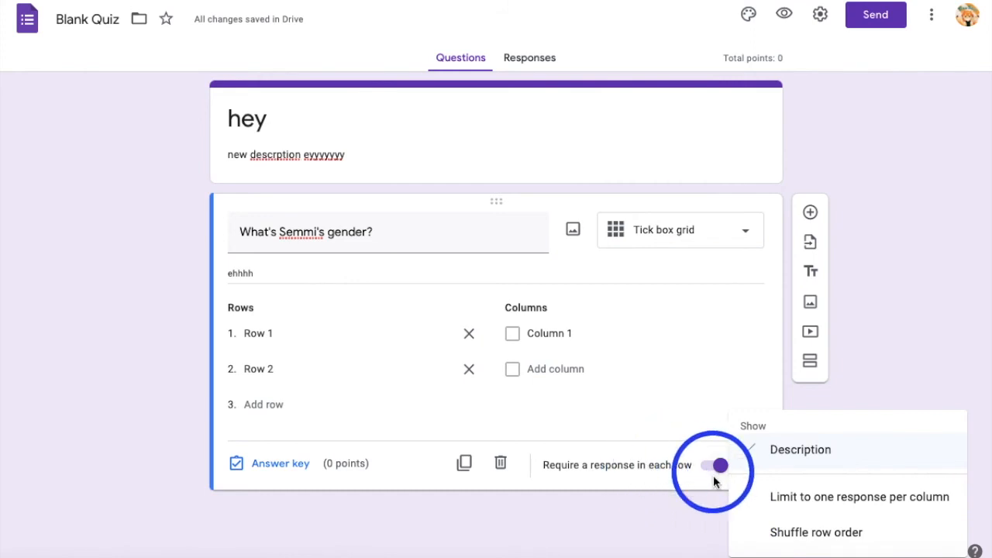
click(694, 418)
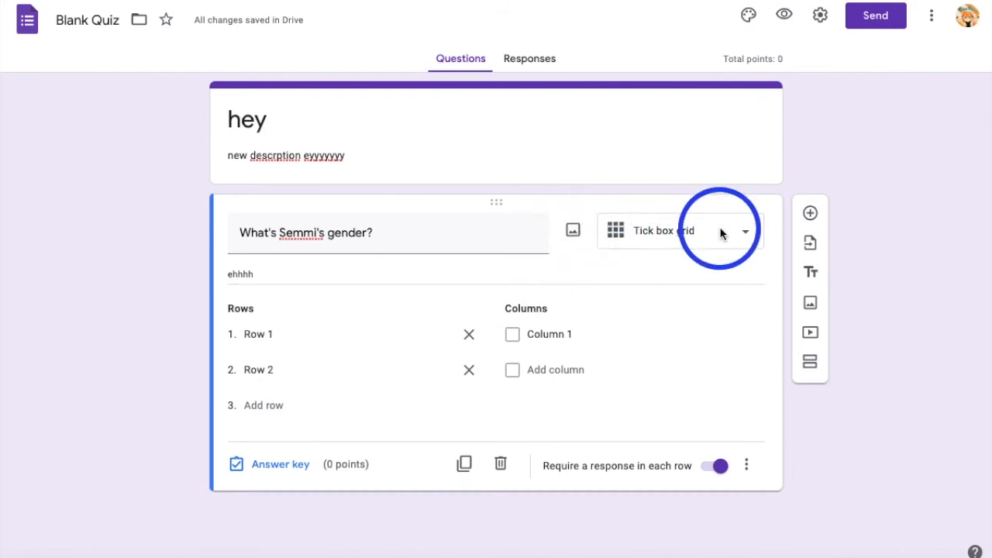
Change the question type to Date and include a time field in the answer
click(740, 232)
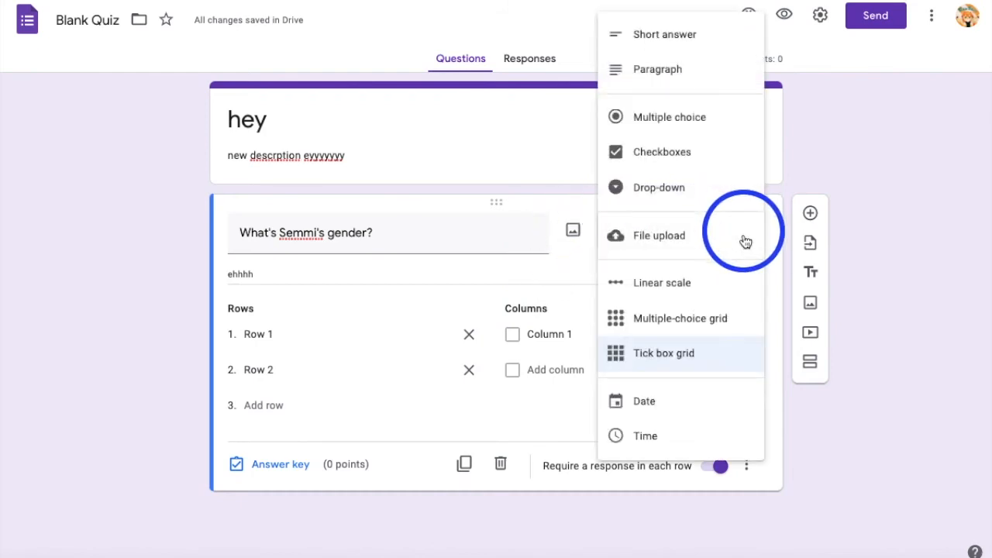
click(704, 409)
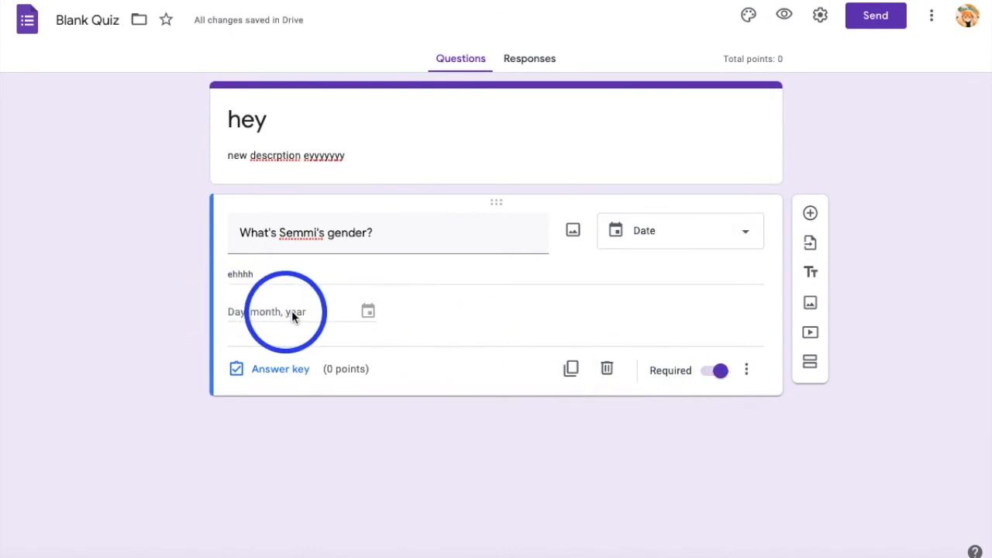
click(746, 370)
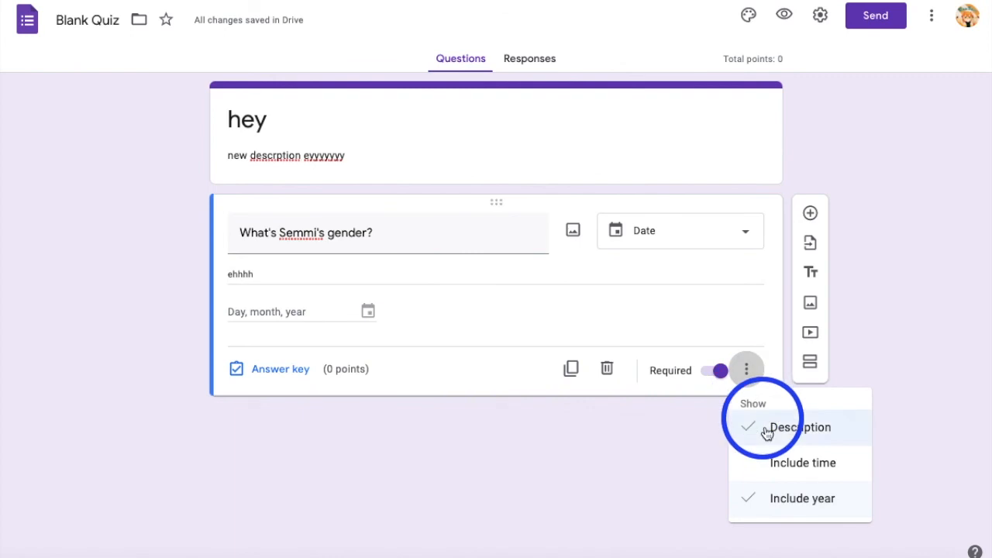
click(786, 462)
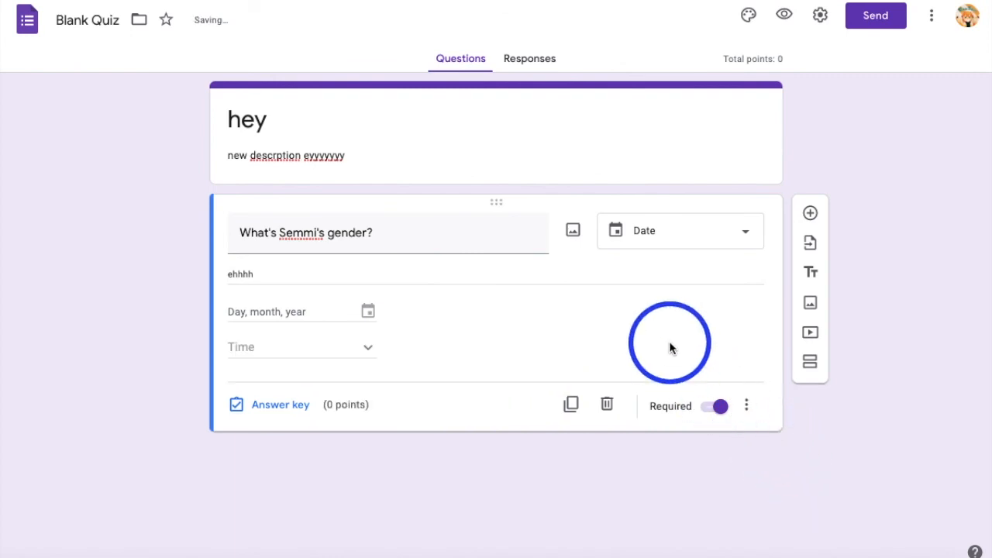